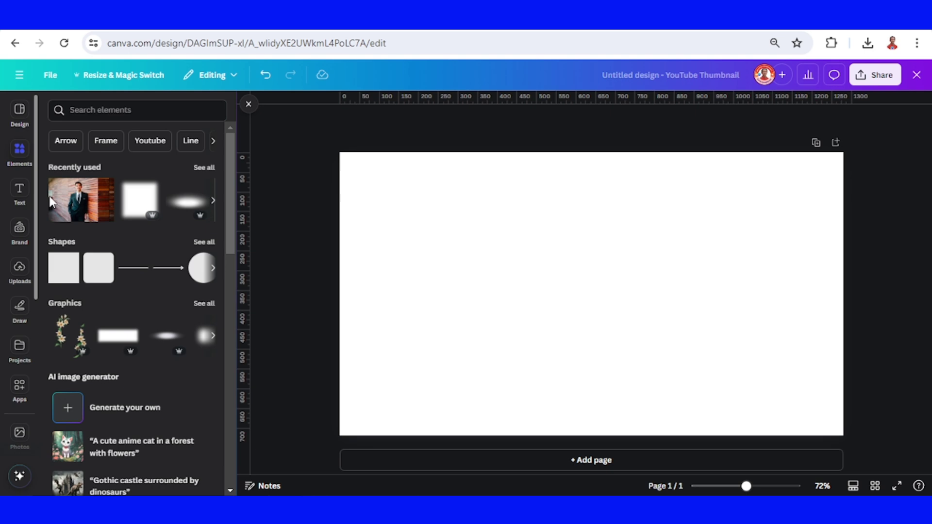
Step: Add the man-in-suit wood-wall photo from Recently used elements to the blank page
click(104, 193)
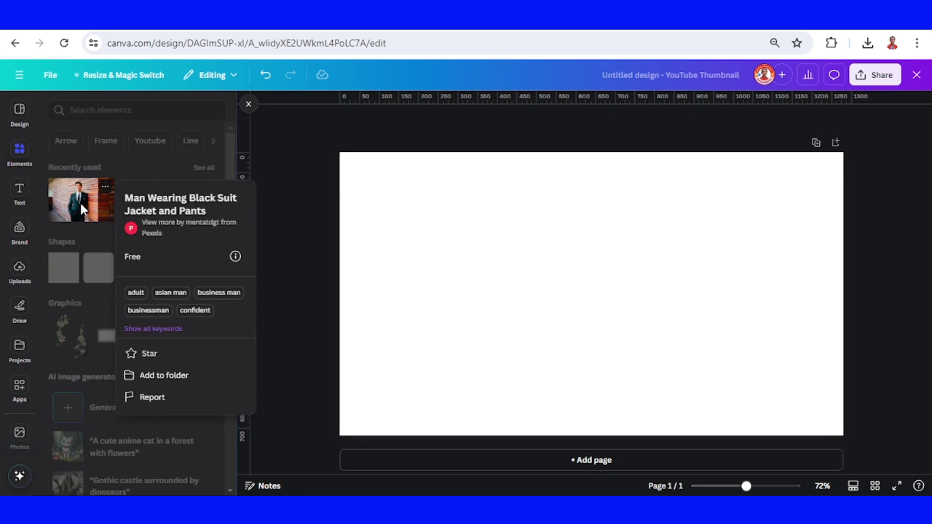
click(80, 202)
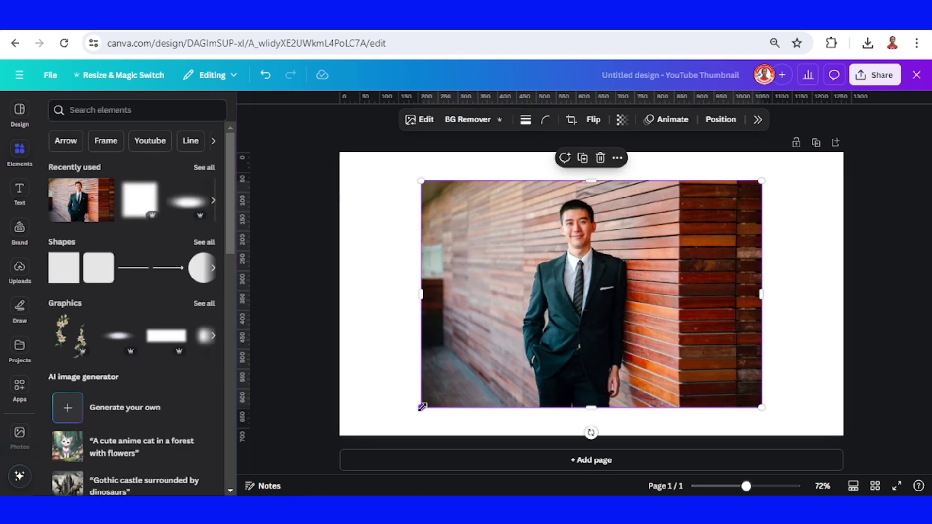
Step: Stretch the man's photo so it fills the whole page edge to edge
drag(421, 407, 379, 435)
drag(761, 181, 804, 153)
drag(805, 300, 843, 297)
drag(381, 295, 339, 293)
drag(593, 149, 593, 129)
drag(649, 213, 648, 228)
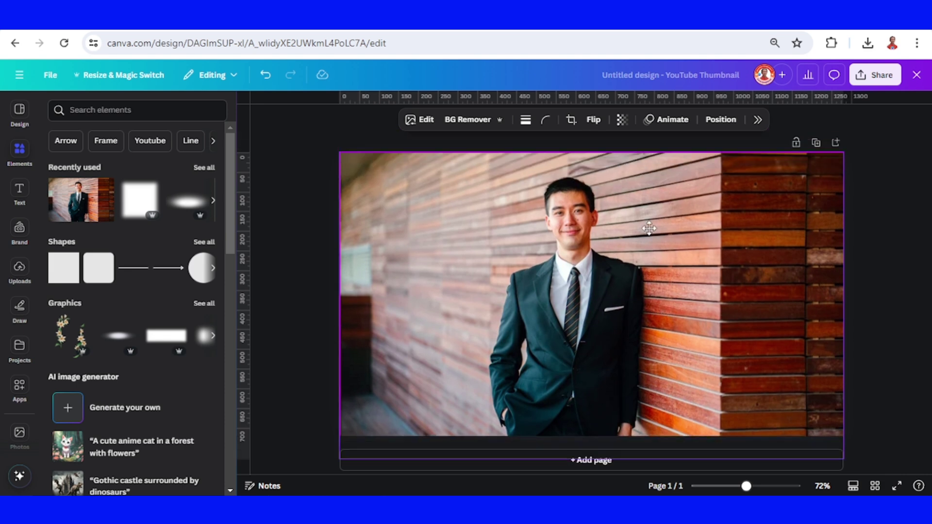
drag(592, 458, 591, 436)
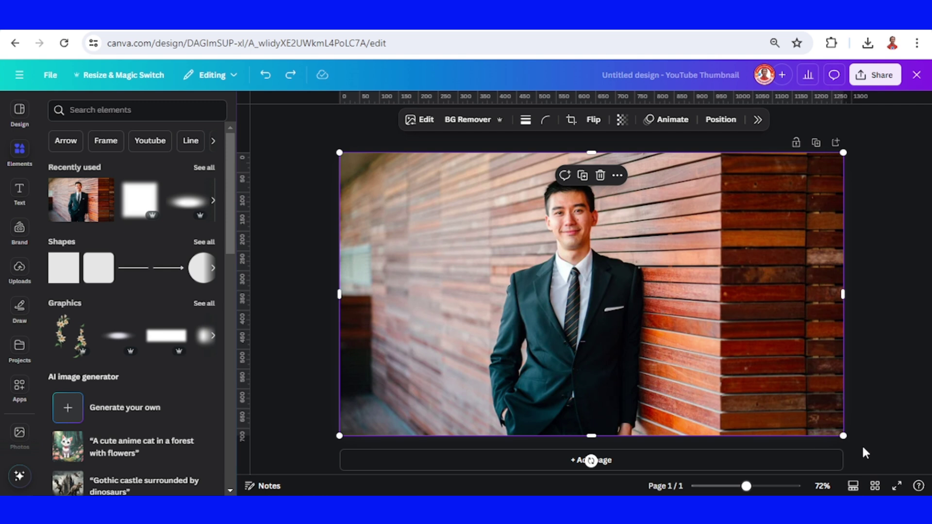
Step: Shrink the photo from opposite corners and centre it, leaving a white border
drag(843, 436, 763, 383)
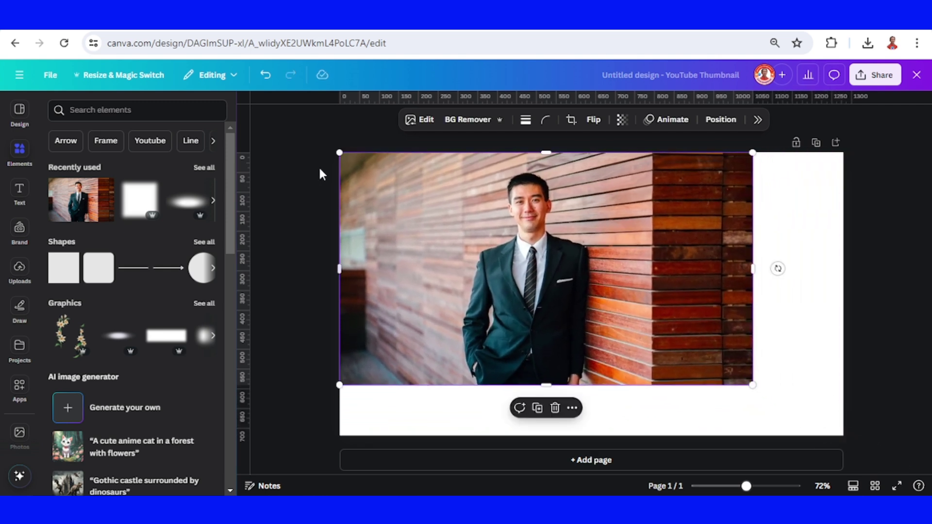
drag(335, 153, 414, 198)
mouse_move(539, 283)
mouse_down()
mouse_move(557, 287)
mouse_move(534, 286)
mouse_up()
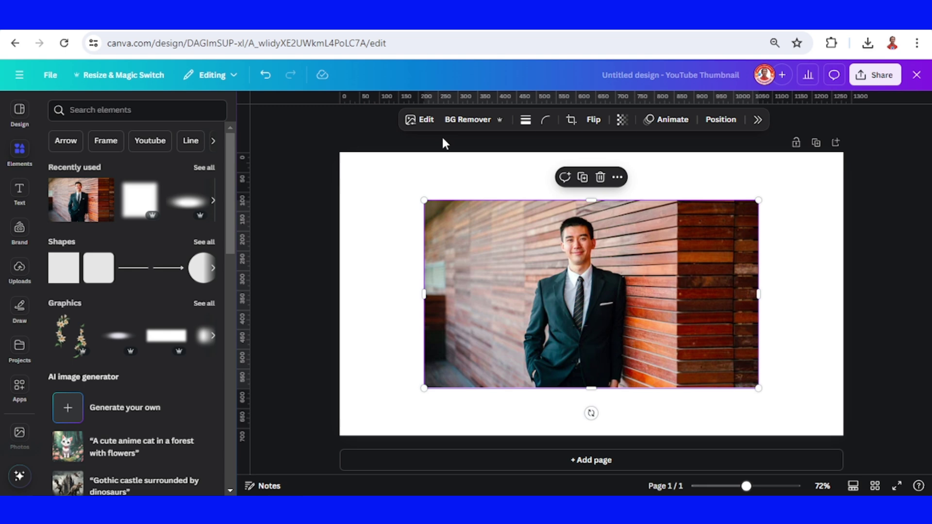
Step: Use Magic Grab on the photo to lift the man out as a separate element
click(424, 120)
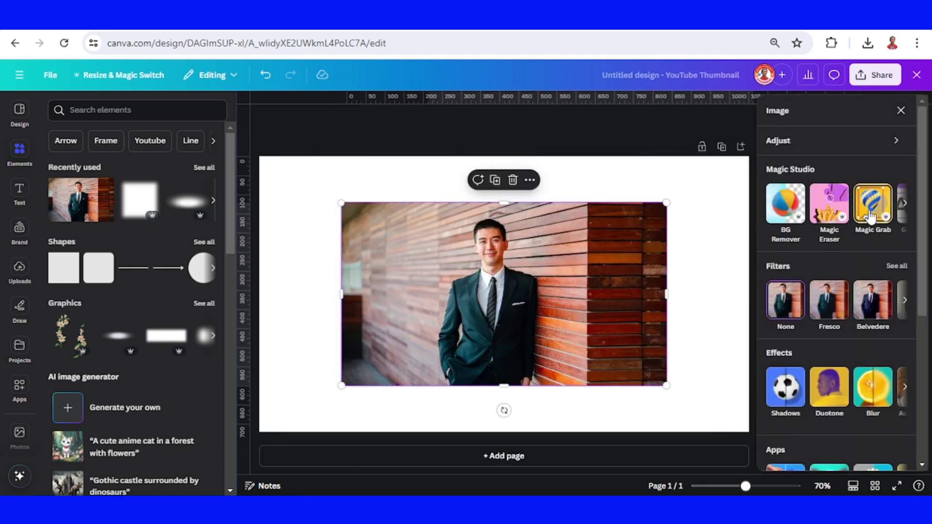
click(875, 208)
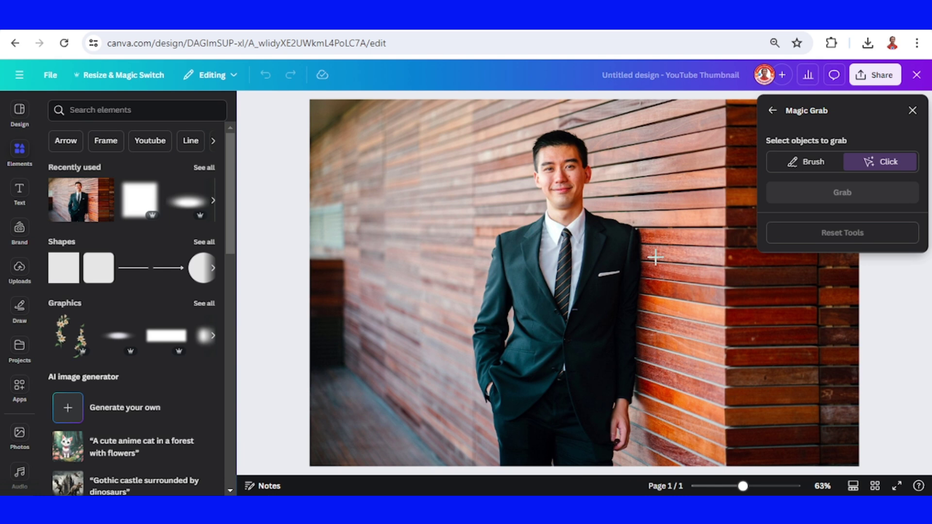
click(562, 320)
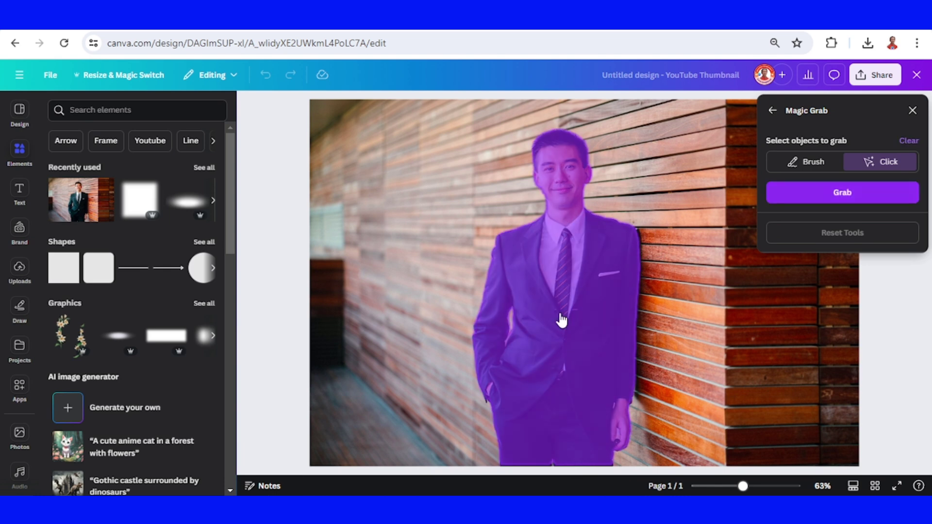
click(842, 193)
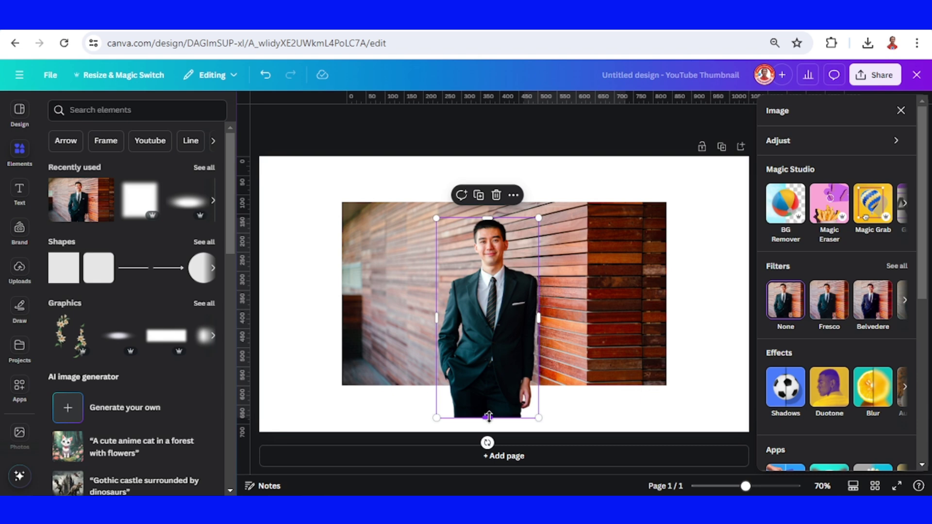
Step: Trim the cut-out's bottom to the photo's edge and apply a custom Duotone effect
drag(488, 416, 491, 386)
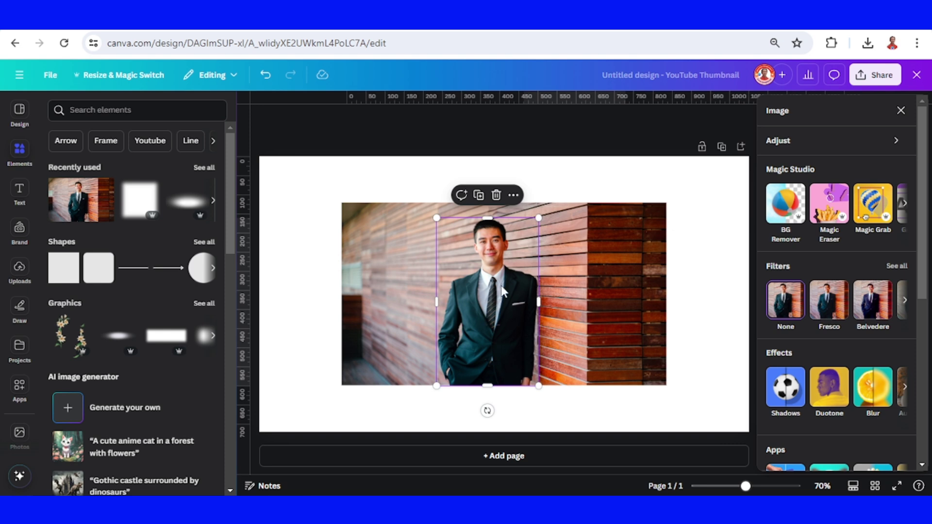
click(829, 393)
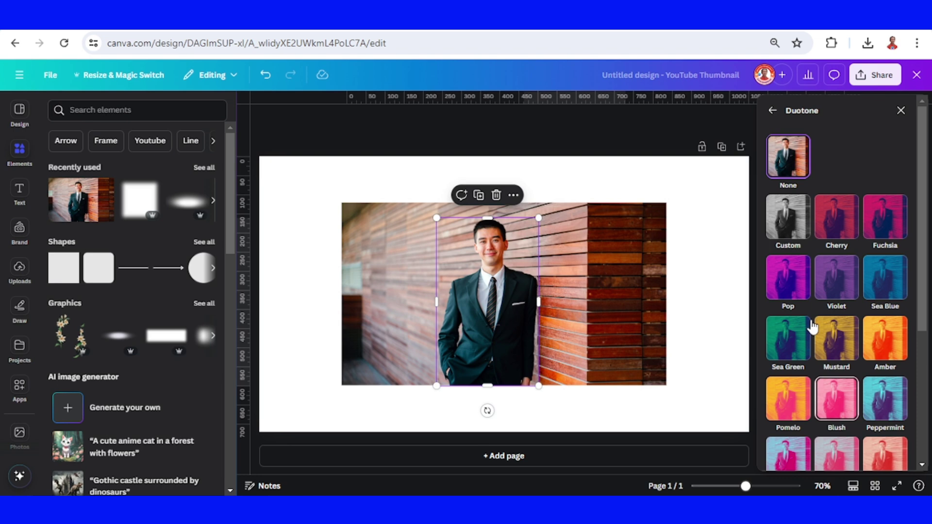
click(789, 227)
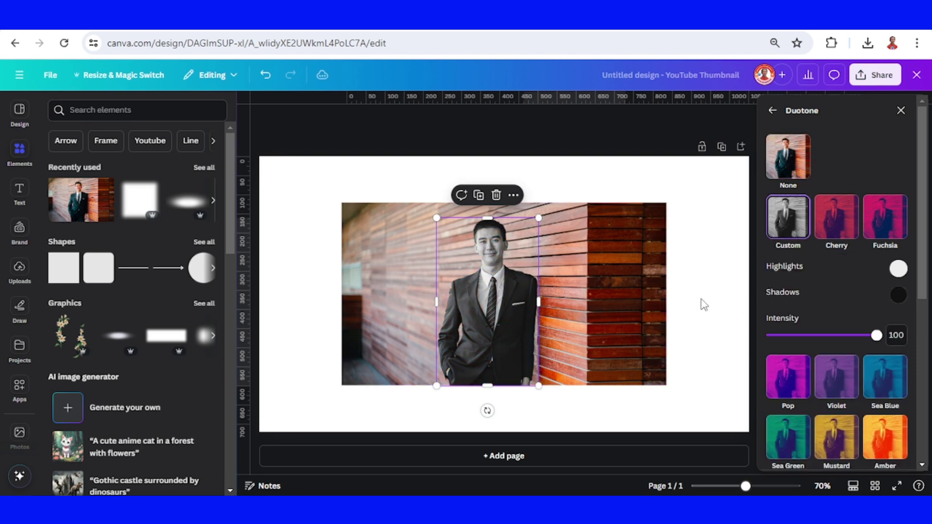
Step: Set both Duotone highlights and shadows to white #FFFFFF, turning the man into a silhouette
click(898, 269)
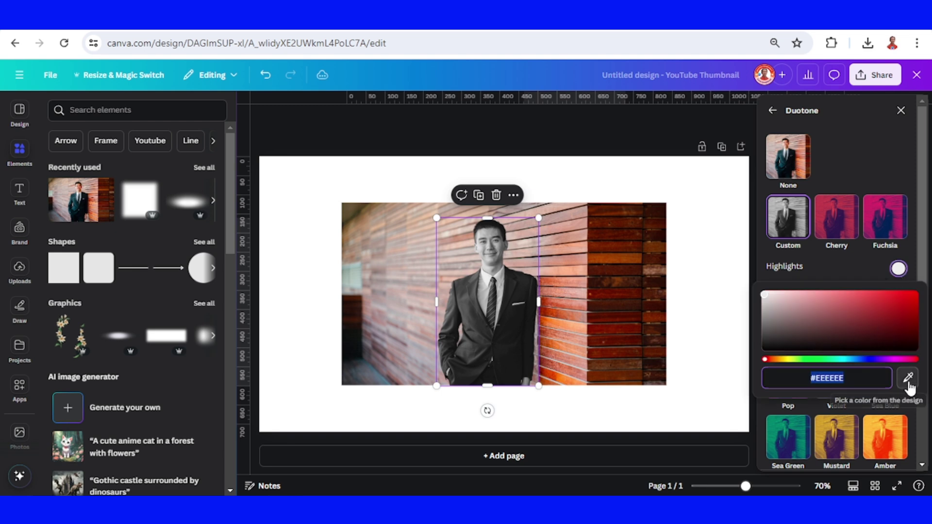
click(907, 378)
click(709, 243)
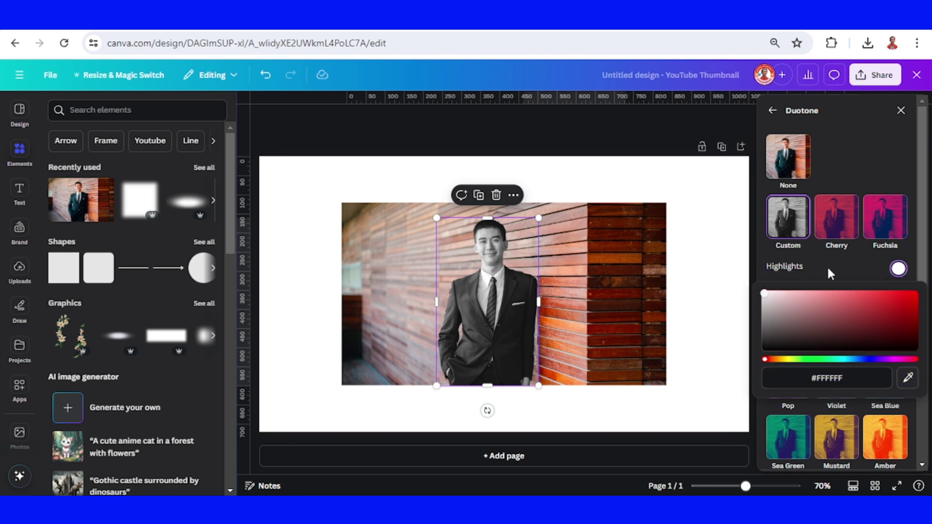
click(845, 270)
click(898, 295)
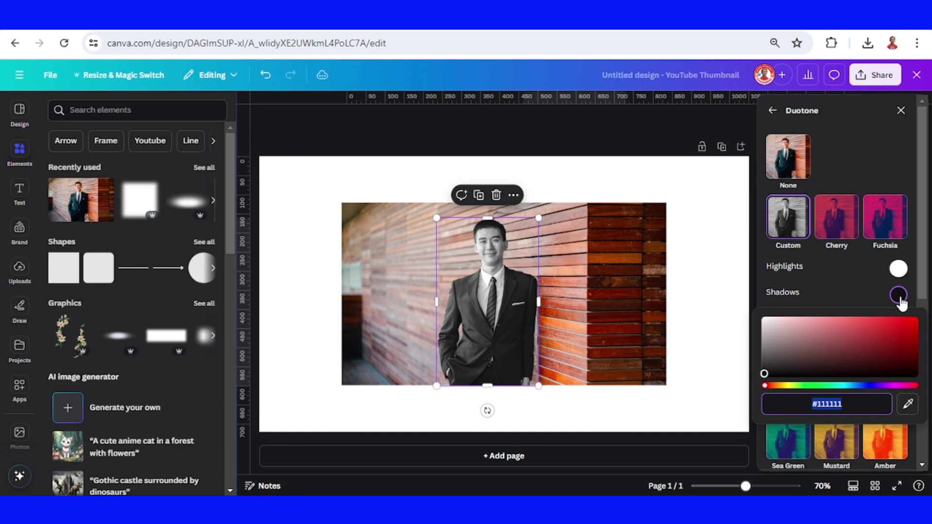
click(907, 404)
click(720, 260)
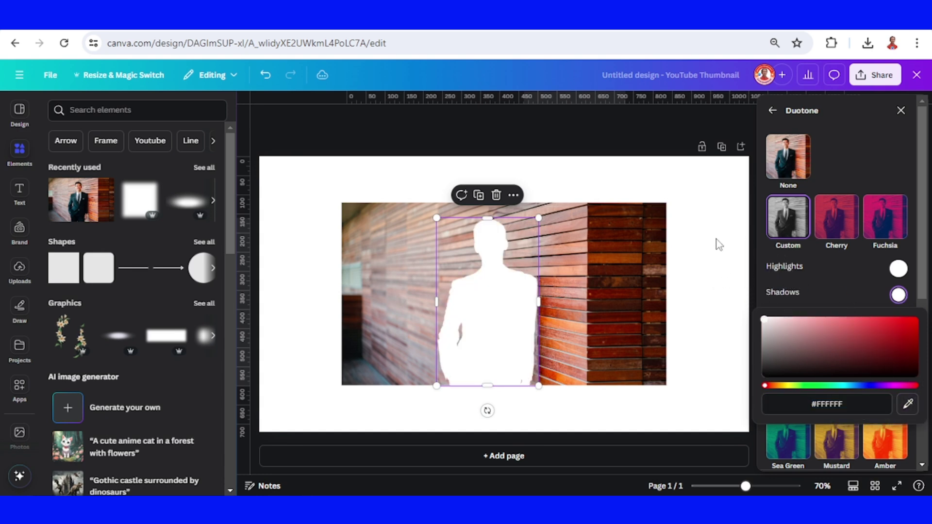
Step: Download the white-silhouette design as a PNG
click(719, 245)
click(872, 83)
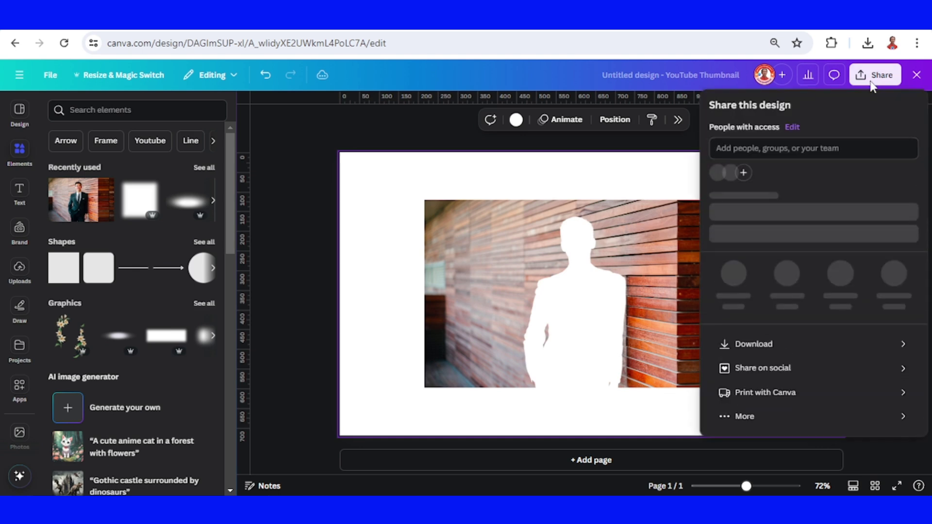
click(803, 356)
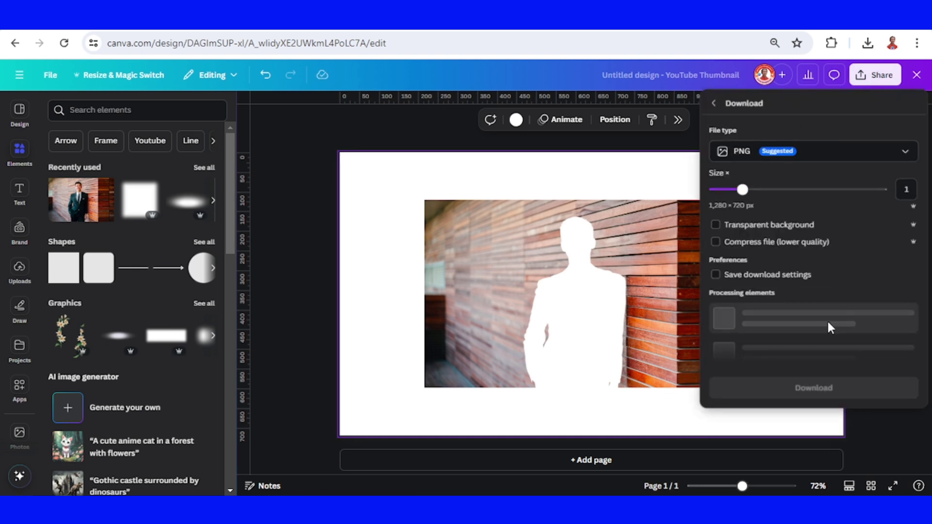
click(834, 363)
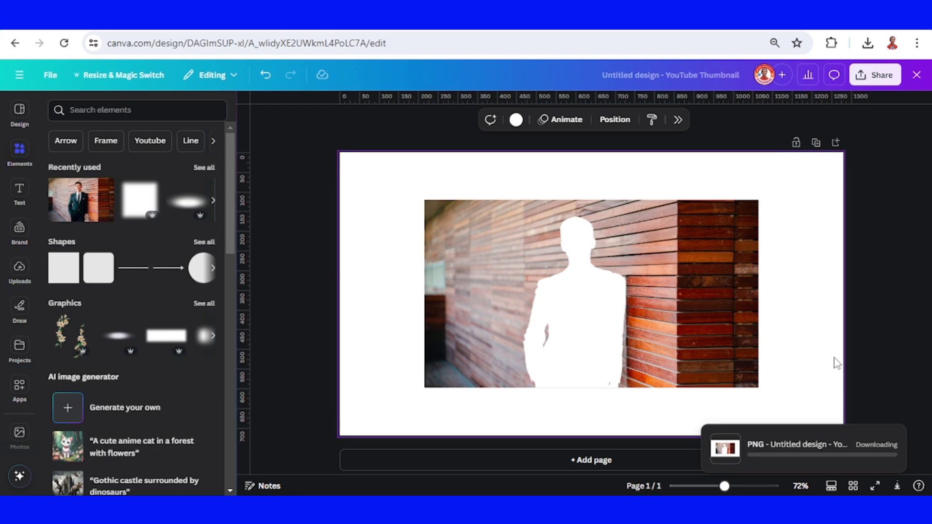
Step: Add a blank second page and show the browser's recent downloads
click(640, 420)
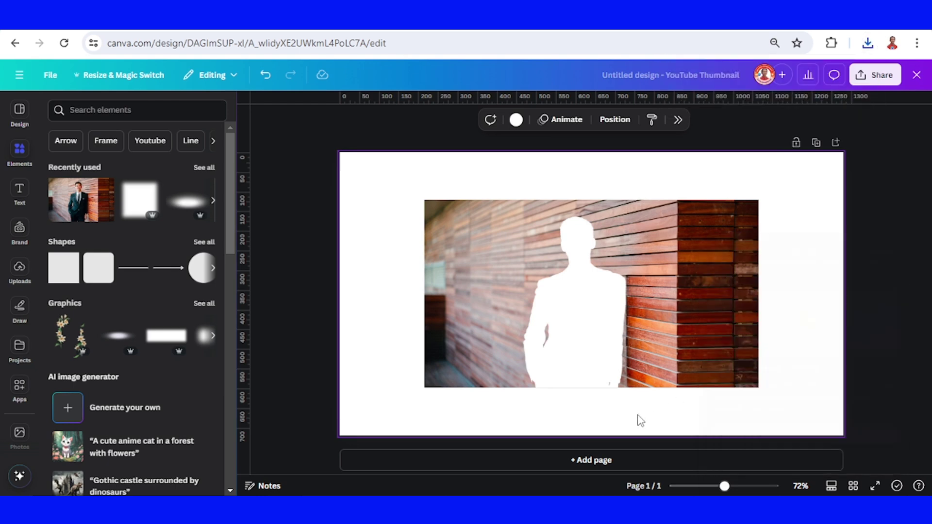
click(648, 461)
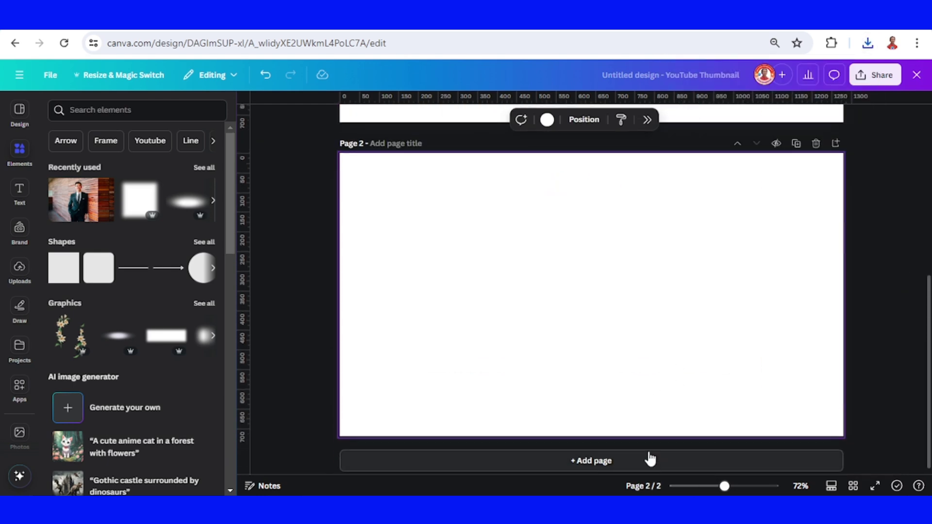
click(867, 43)
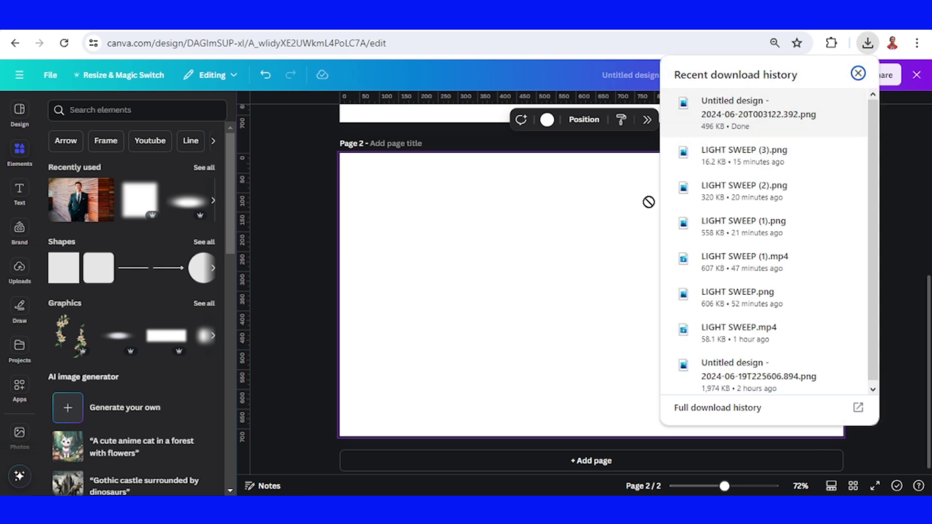
Step: Place the downloaded PNG on page 2 and make the page background red
drag(649, 201, 586, 314)
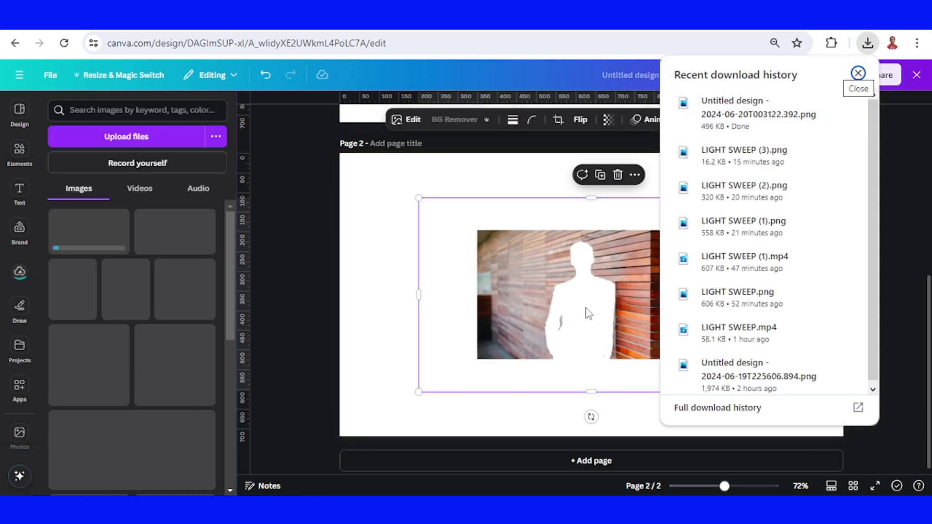
click(589, 313)
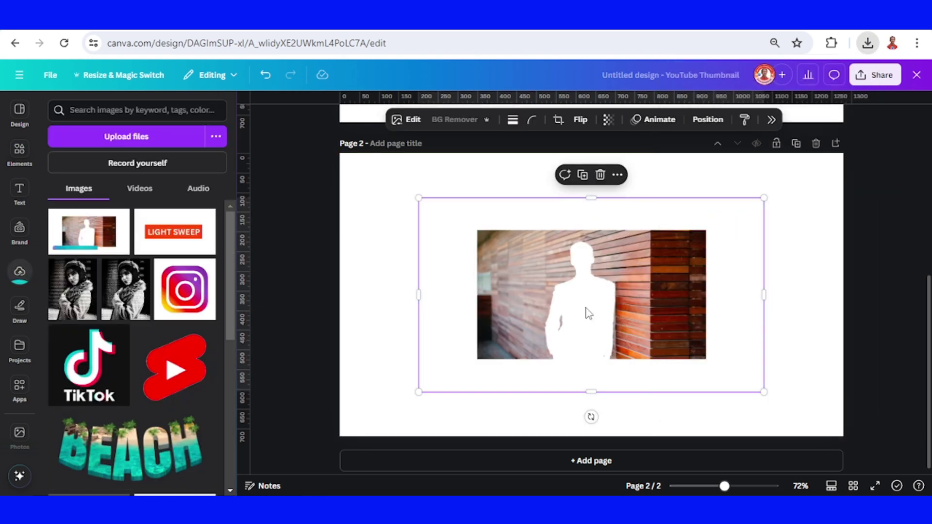
click(401, 179)
click(516, 119)
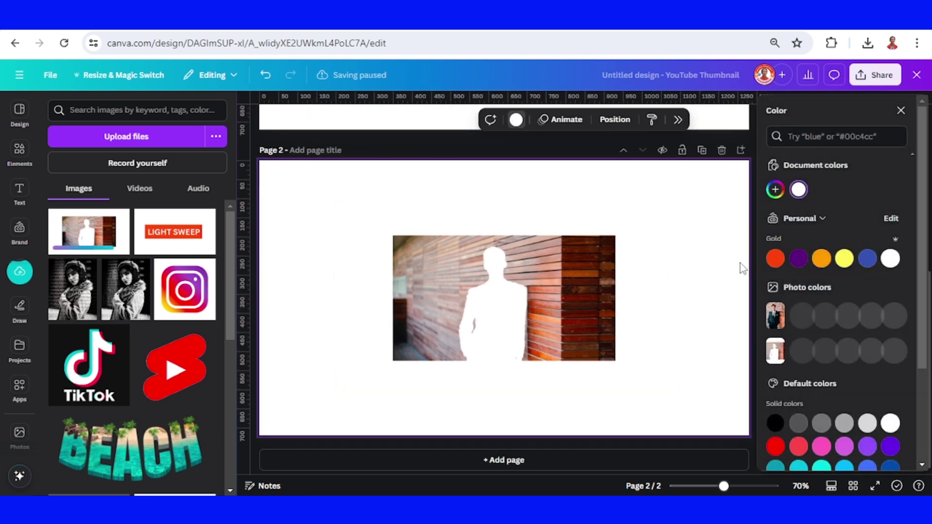
click(775, 258)
Step: Remove the photo's white areas with BG Remover and enlarge it toward the bottom-left corner
click(569, 297)
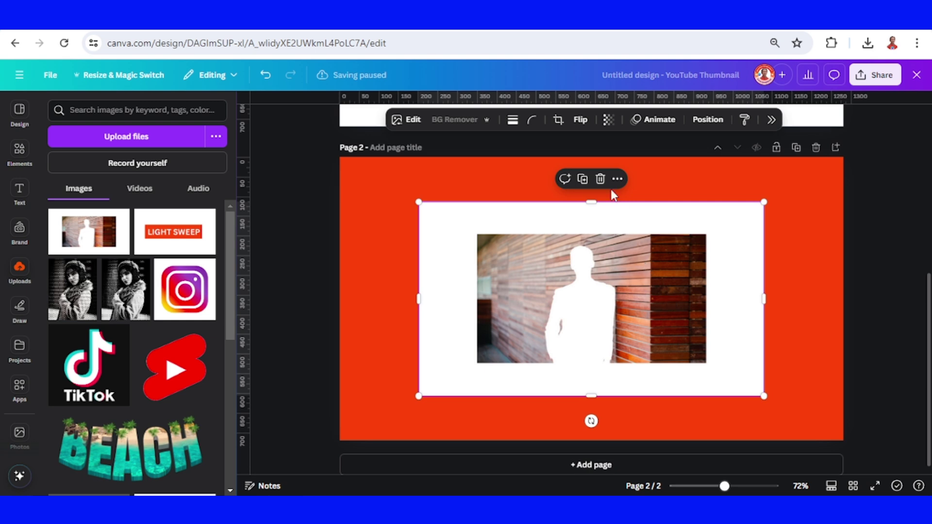
click(450, 123)
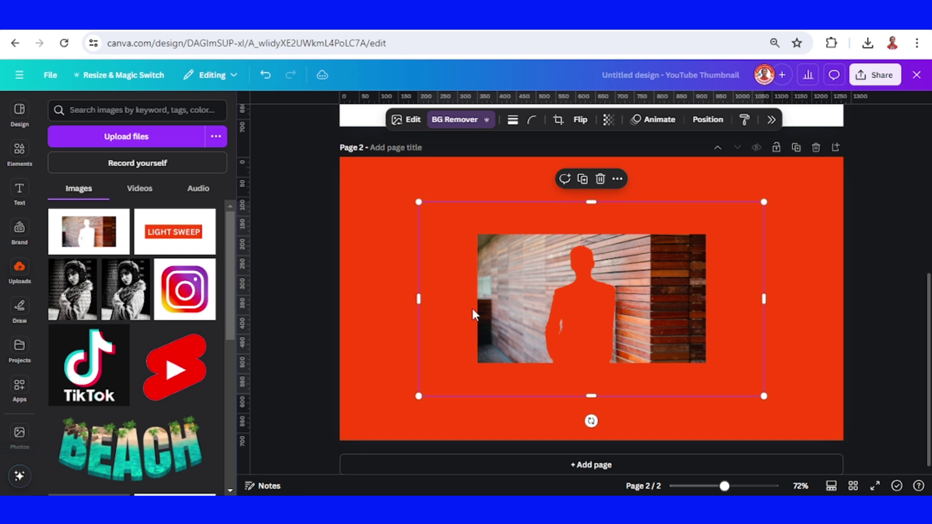
drag(431, 299, 476, 298)
drag(763, 299, 713, 297)
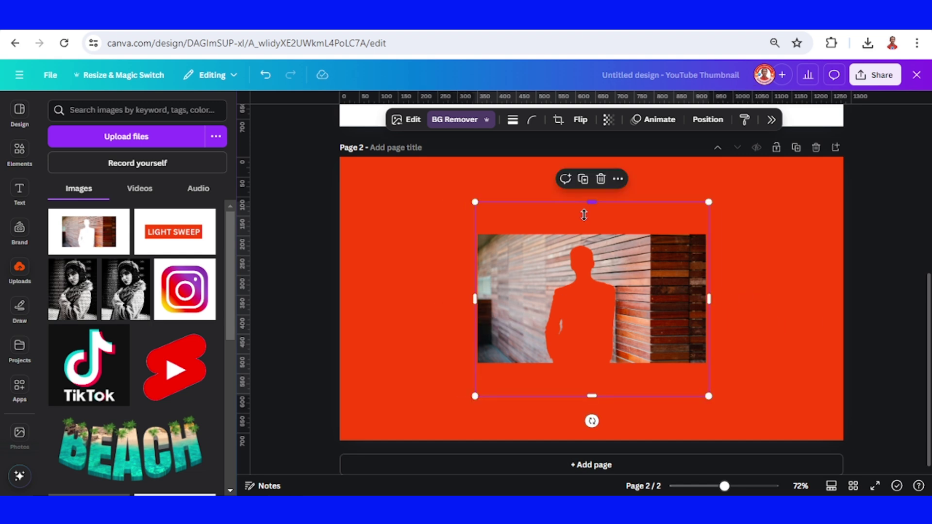
key(ctrl+z)
key(ctrl+z)
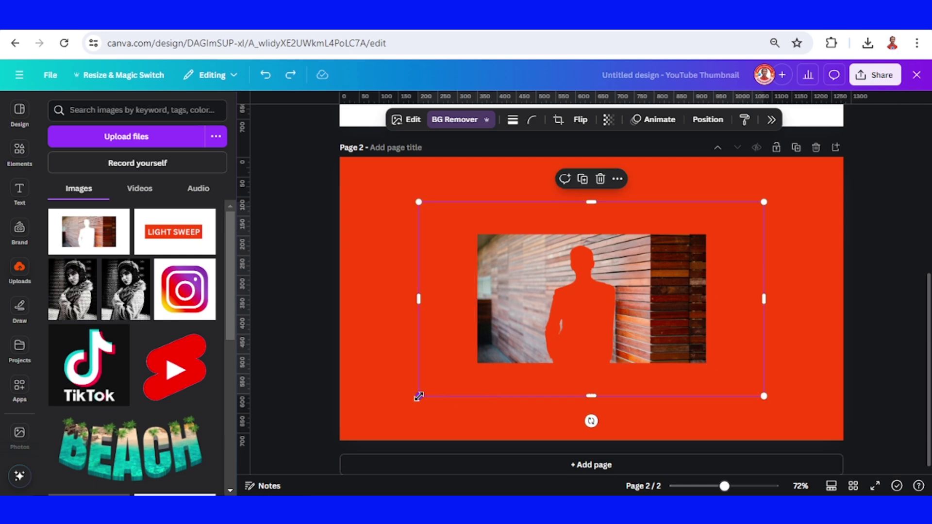
drag(418, 396, 340, 441)
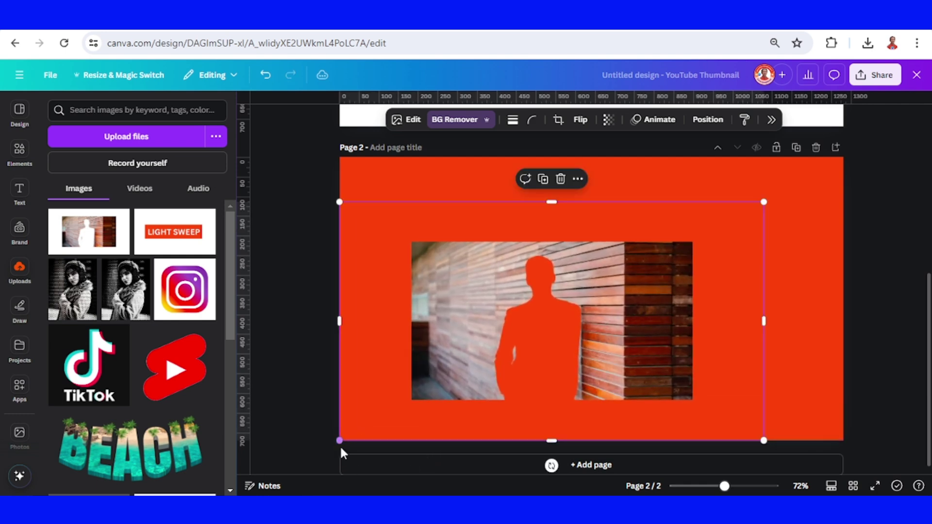
Step: Copy the white silhouette from page 1
drag(763, 202, 843, 157)
scroll(720, 261, up, 5)
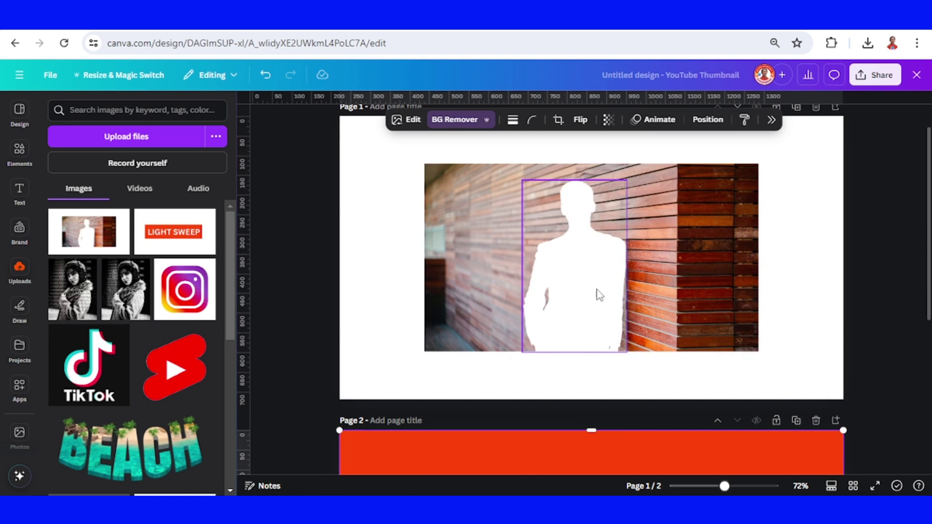
click(591, 285)
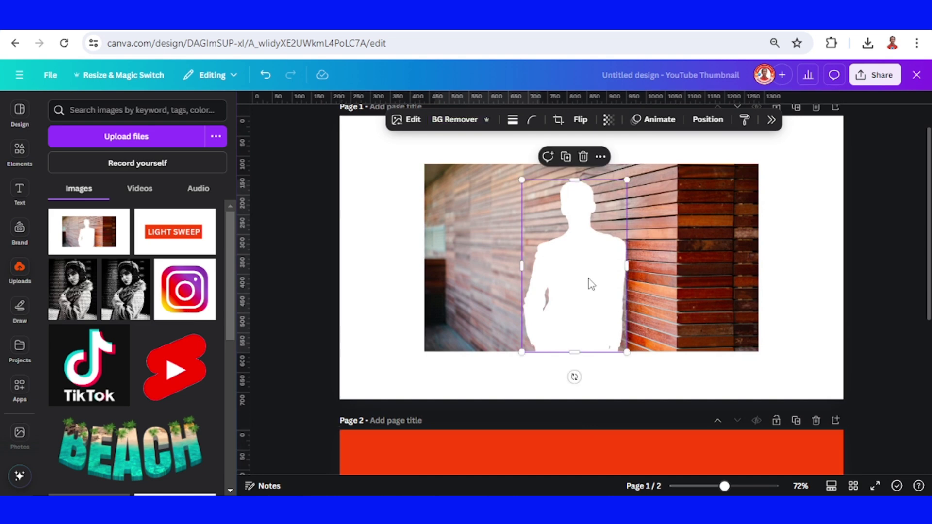
right_click(588, 275)
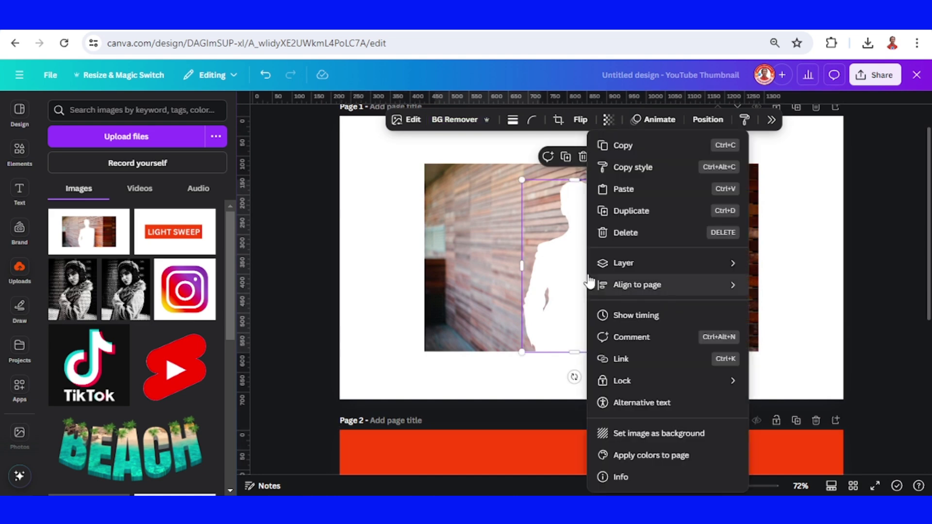
click(630, 151)
Step: Paste the silhouette over page 2's red-cutout photo and bring up its image edit options
scroll(589, 270, down, 5)
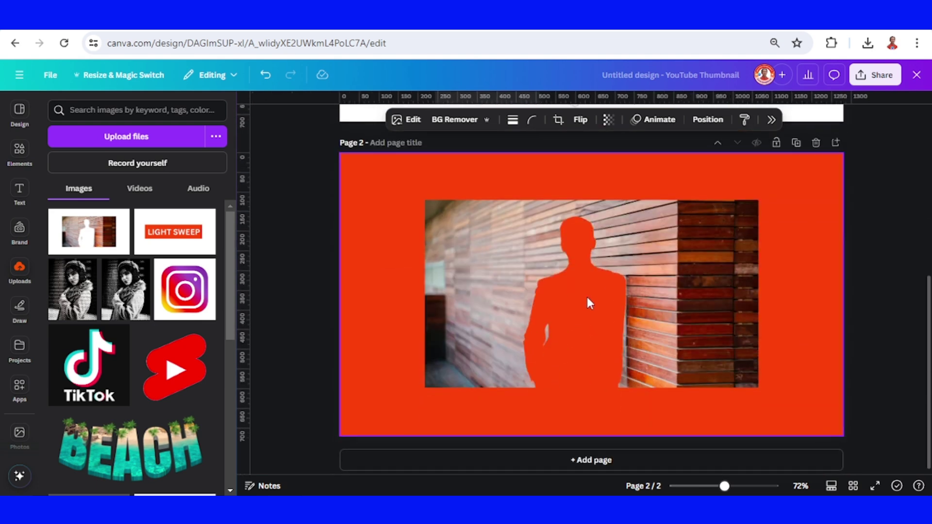
right_click(586, 295)
click(624, 241)
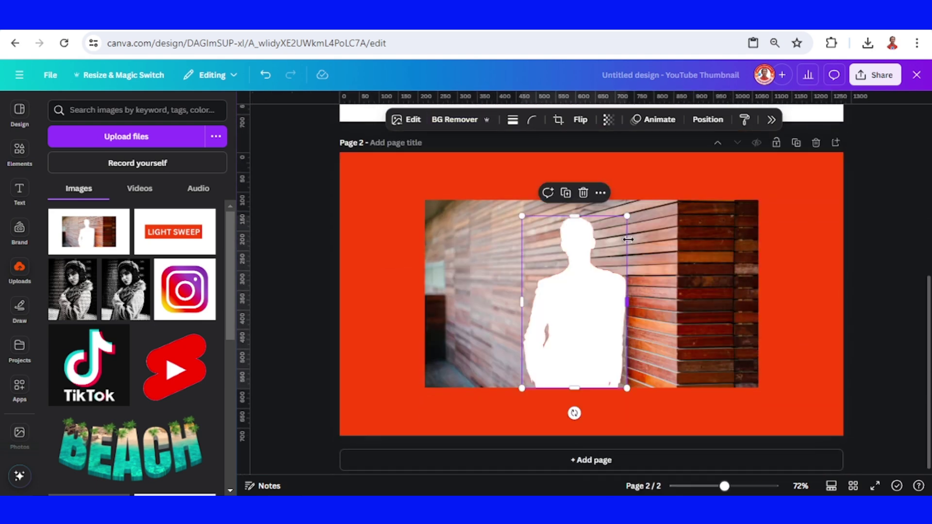
click(411, 121)
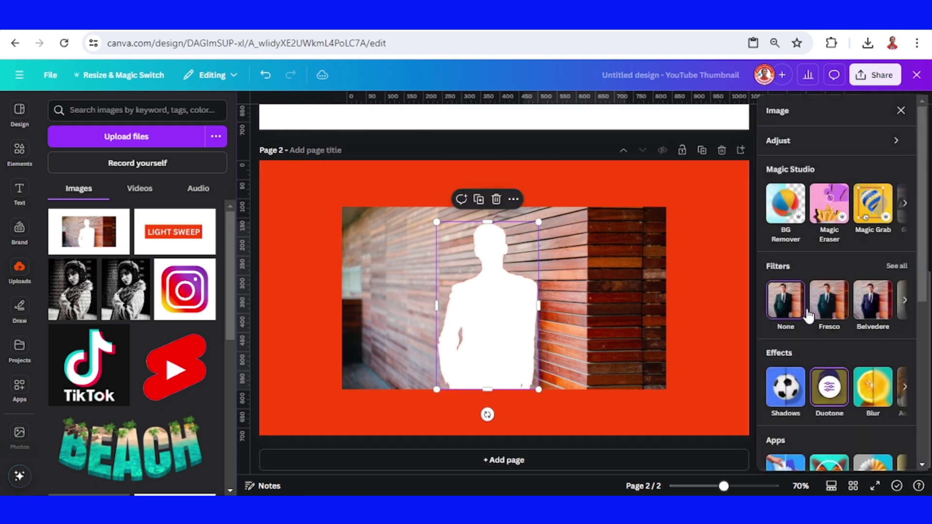
Step: Set the pasted cutout's Duotone to None and trim the wall photo's frame on all four sides
click(831, 388)
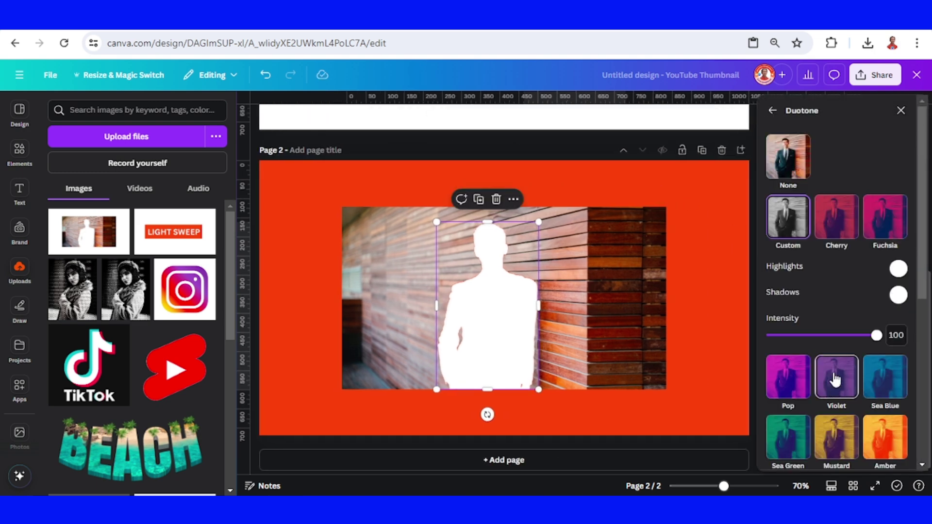
click(789, 156)
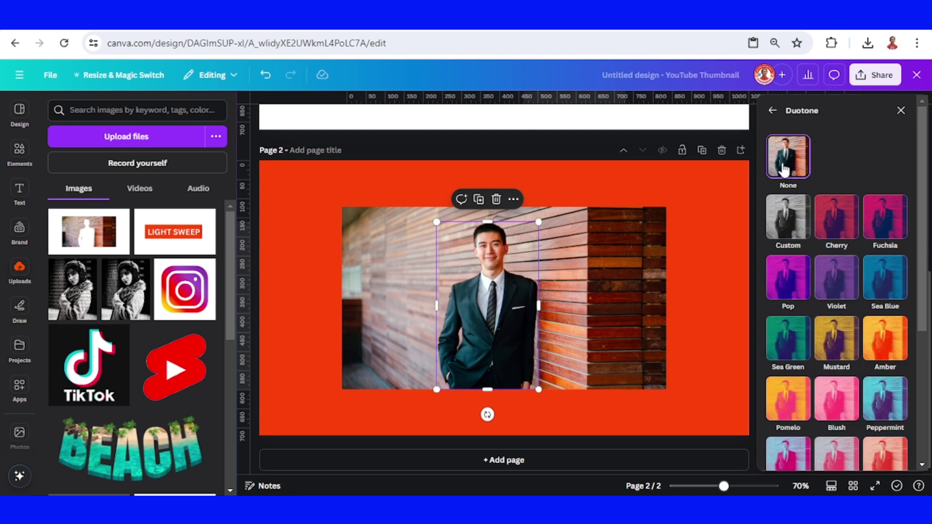
click(593, 317)
drag(498, 173, 501, 204)
drag(749, 319, 667, 318)
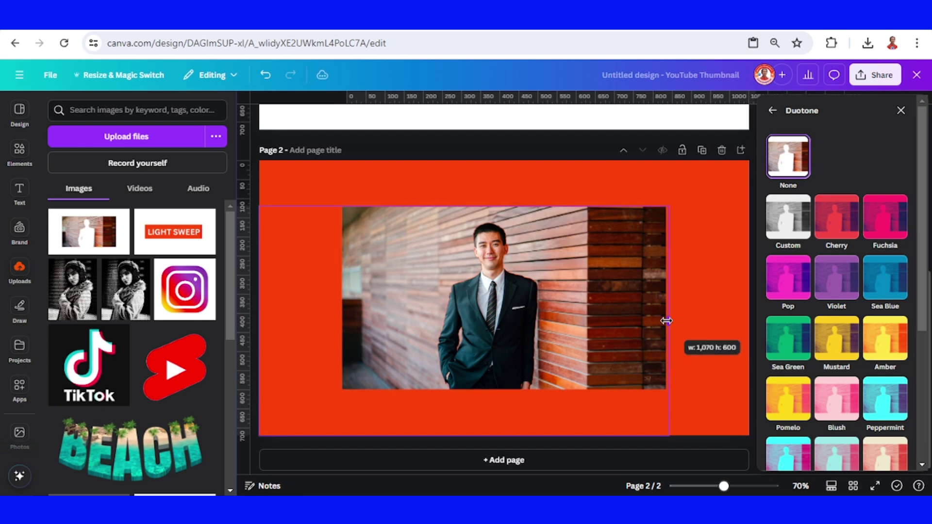
drag(485, 436, 487, 393)
drag(265, 300, 341, 303)
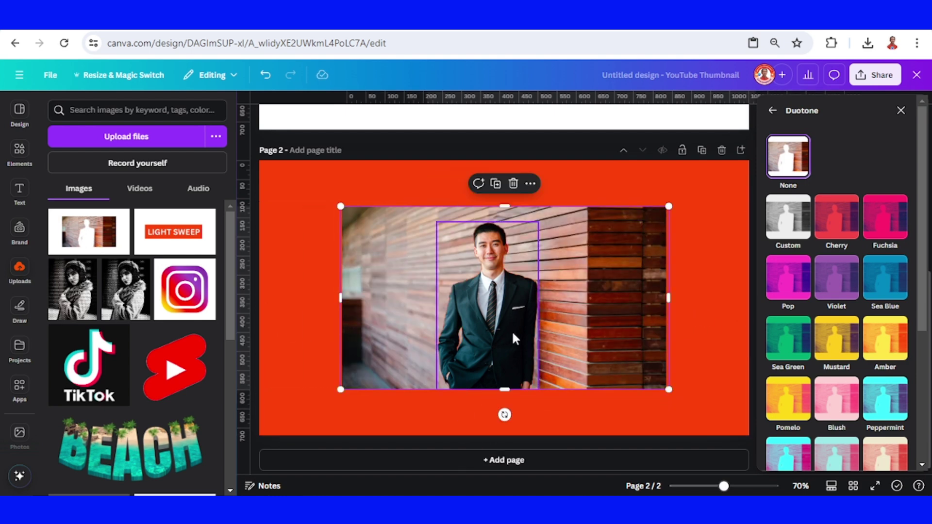
Step: Select the man and wall photo together and enlarge them to fill page 2
click(506, 321)
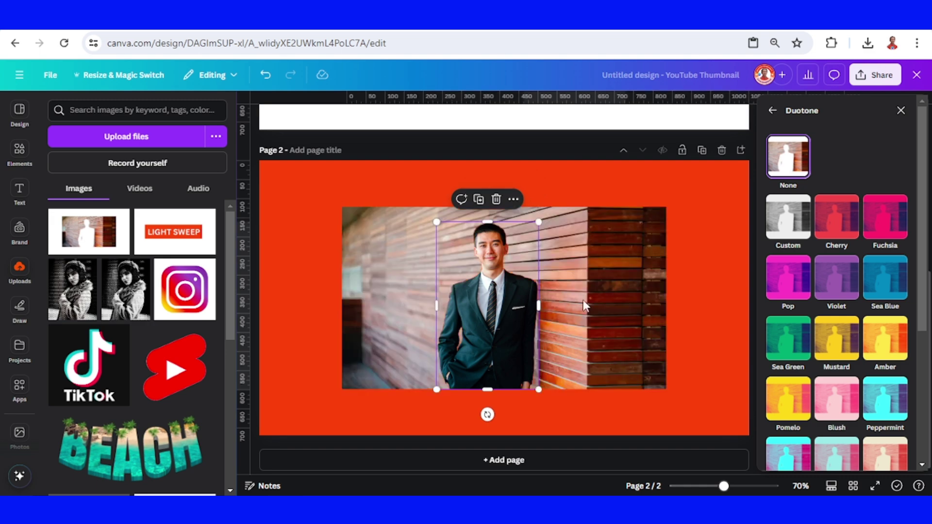
click(614, 278)
drag(759, 204, 852, 153)
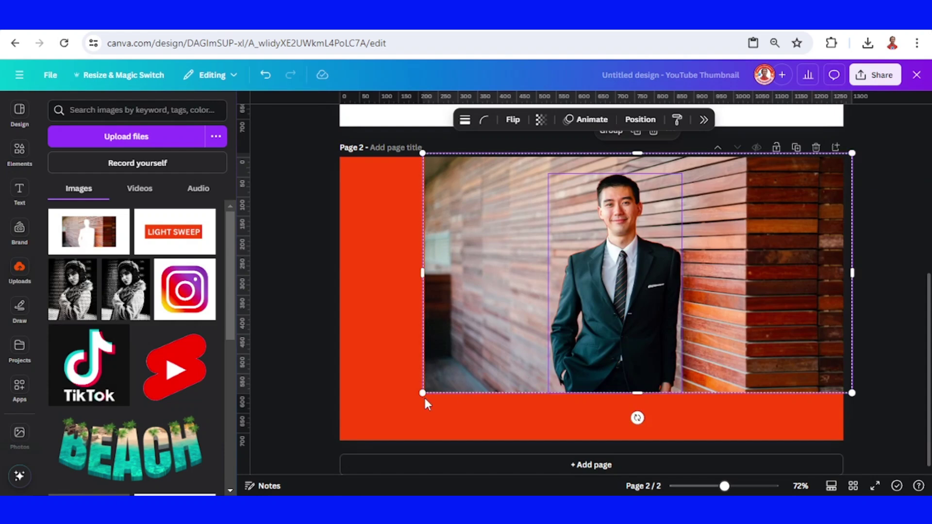
drag(422, 394, 337, 448)
Step: Change the page background layer from red to a near-black colour taken from the photo
click(713, 121)
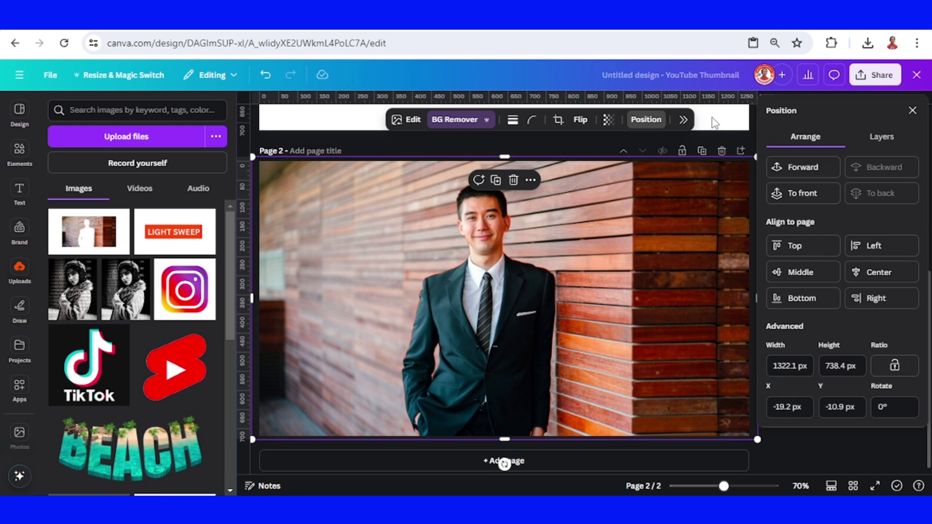
click(881, 137)
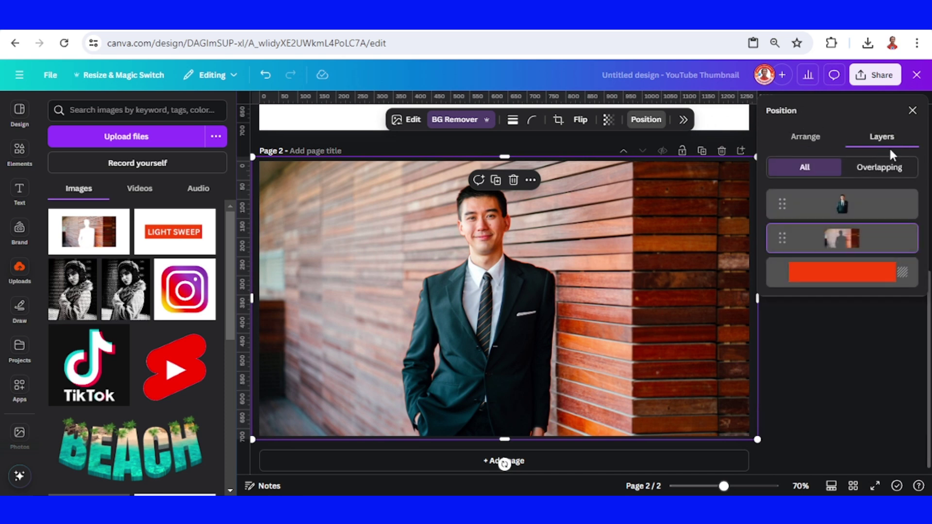
click(861, 280)
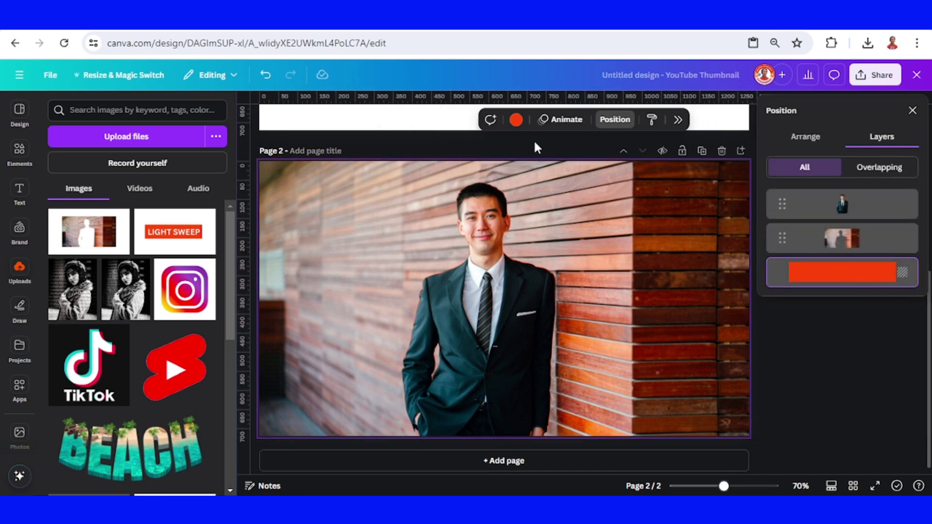
click(515, 120)
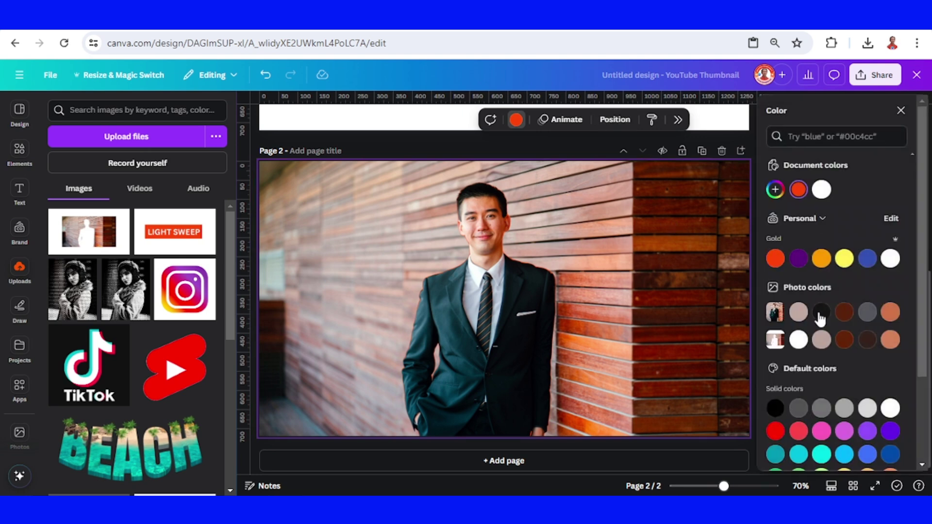
click(820, 315)
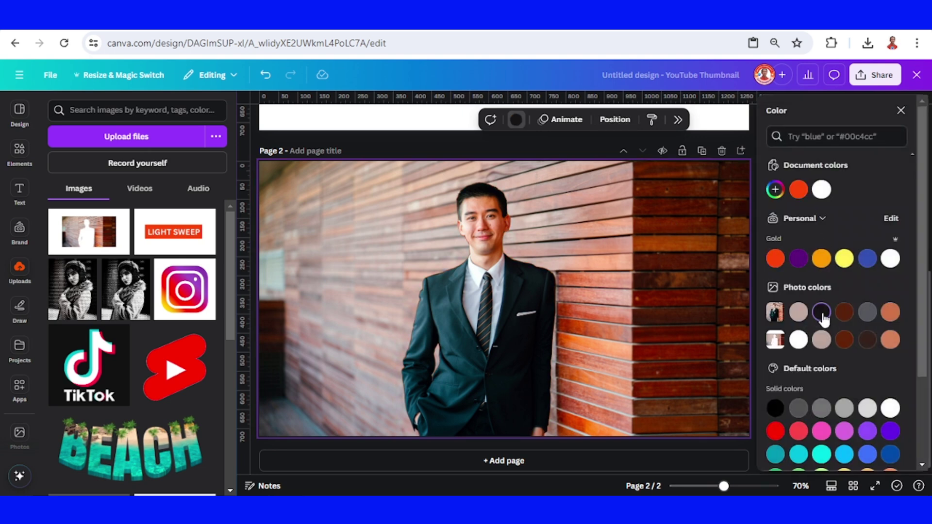
click(619, 345)
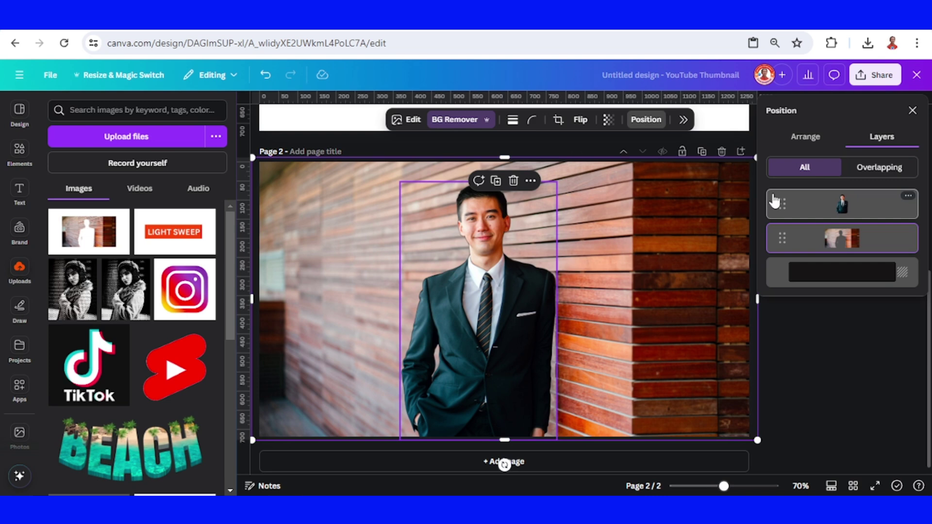
Step: Add the White gradient shadow element from Recently used to page 2
click(18, 153)
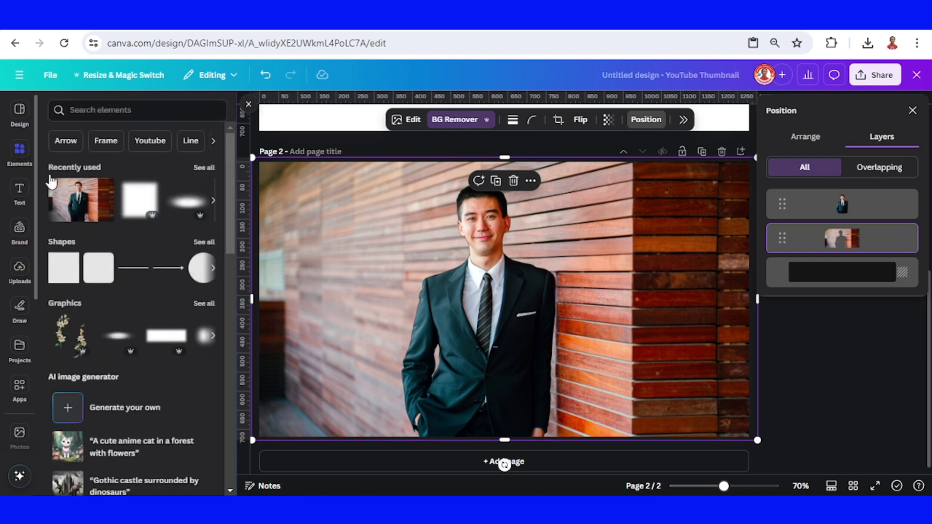
click(200, 187)
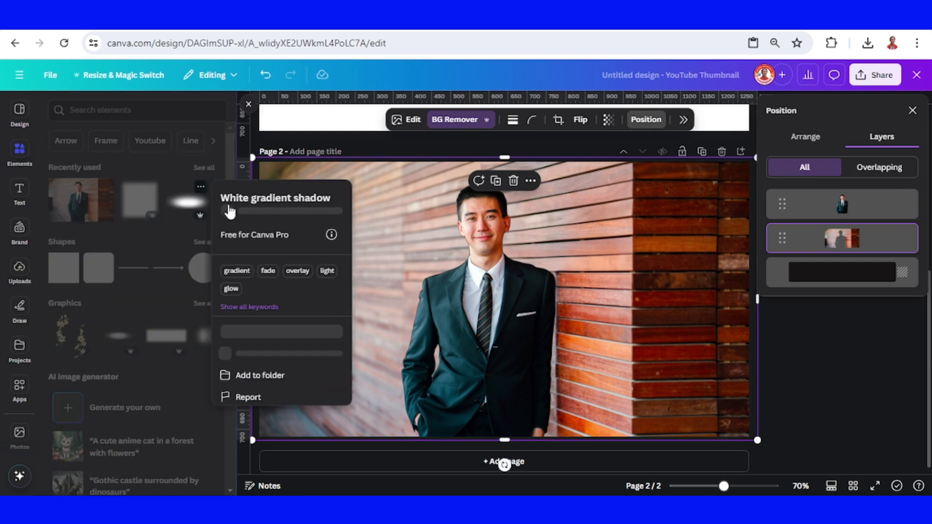
click(186, 208)
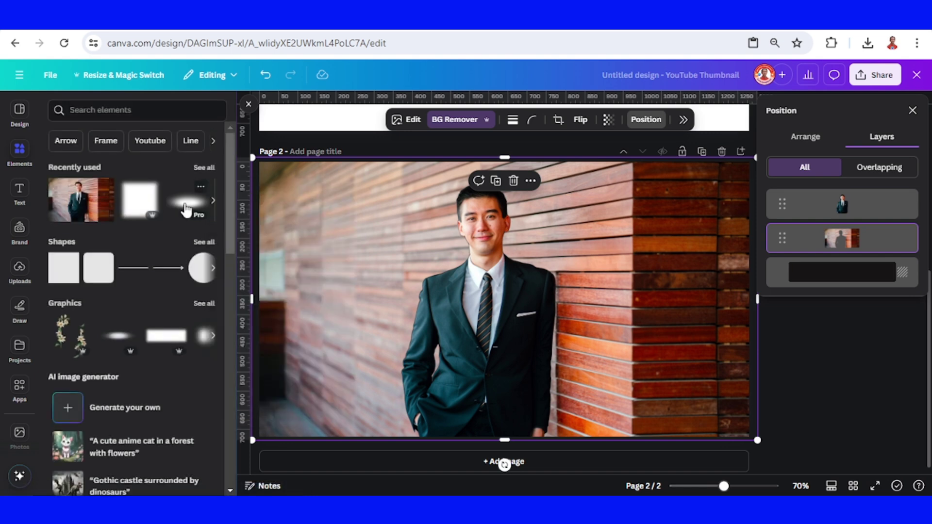
click(186, 209)
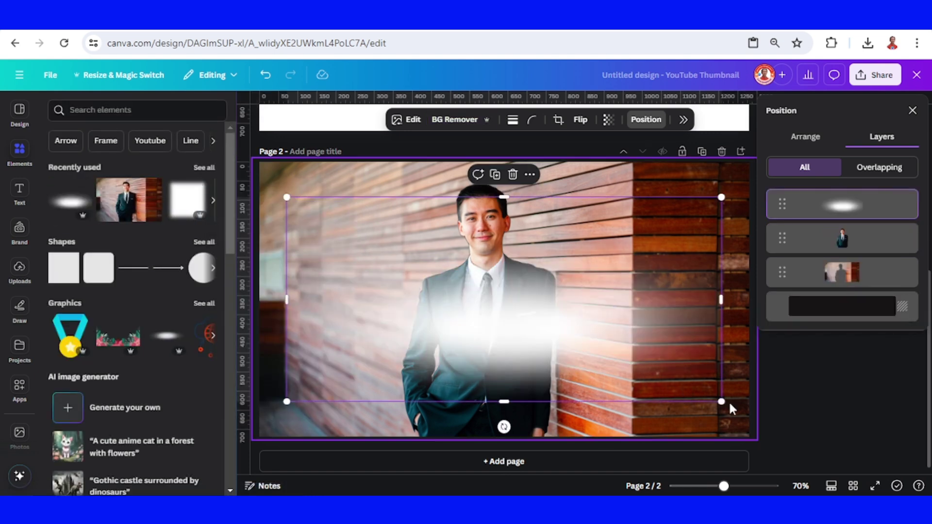
Step: Shrink the glow, tilt it -10° above the man's head, and raise the wall photo layer above it
drag(720, 401, 563, 357)
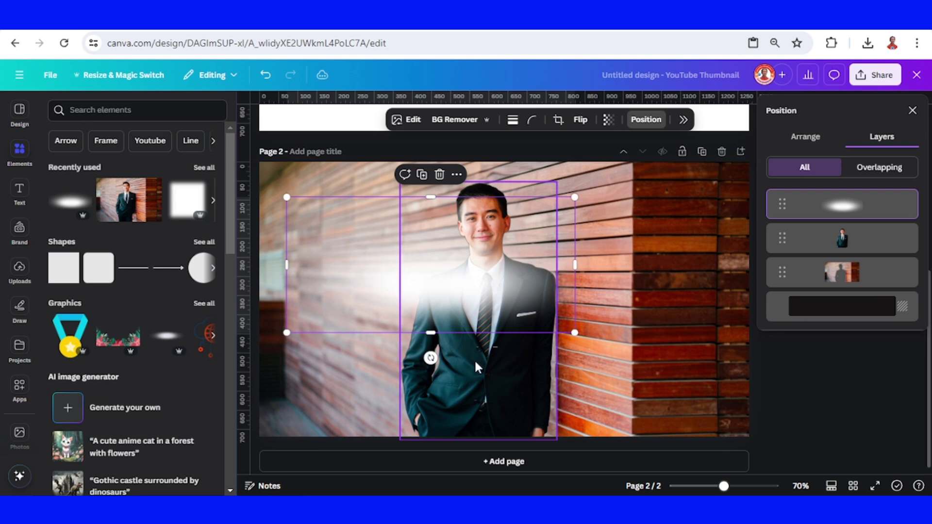
drag(428, 358, 454, 365)
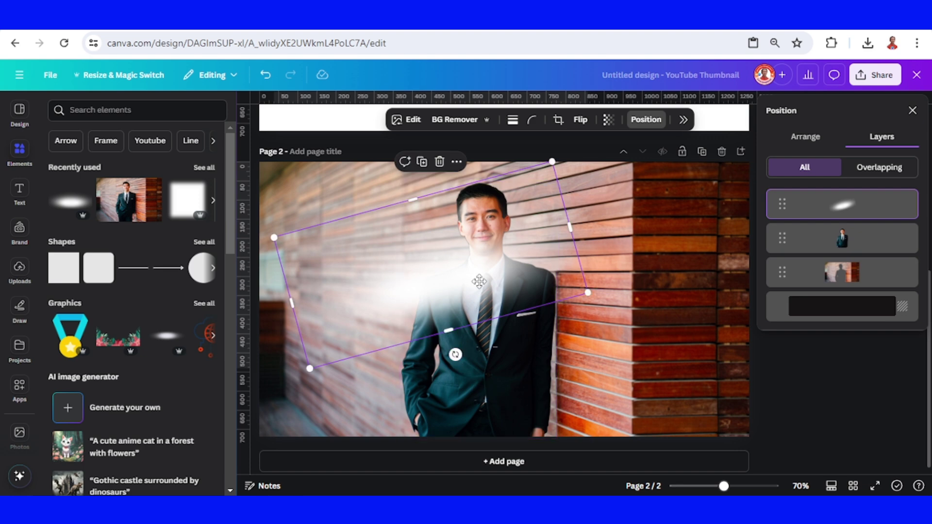
drag(479, 282, 509, 150)
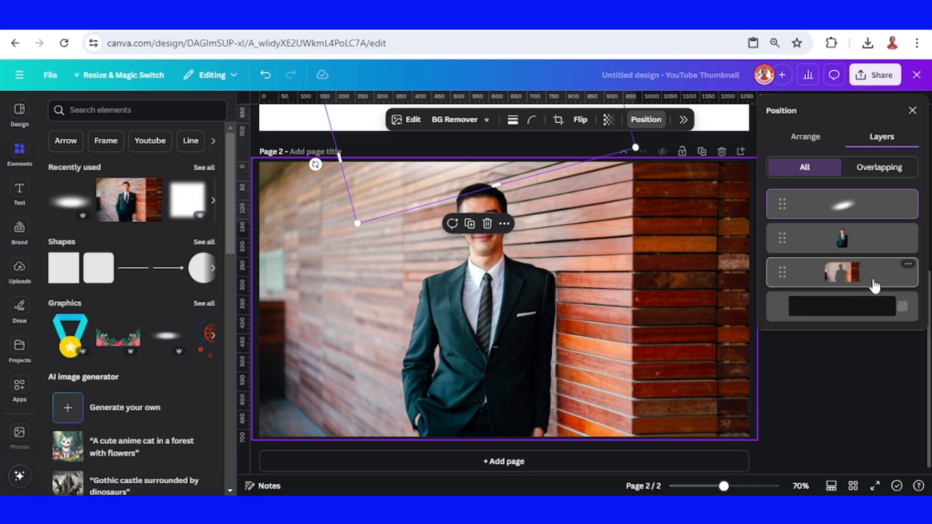
drag(875, 285, 876, 210)
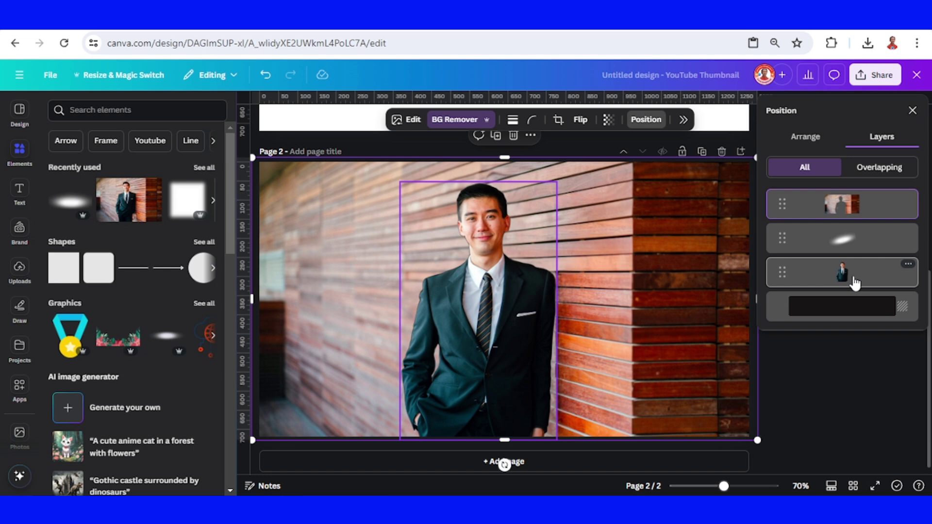
Step: In the timeline view, set page 2 to 2.0 seconds and apply that duration to all pages
click(832, 486)
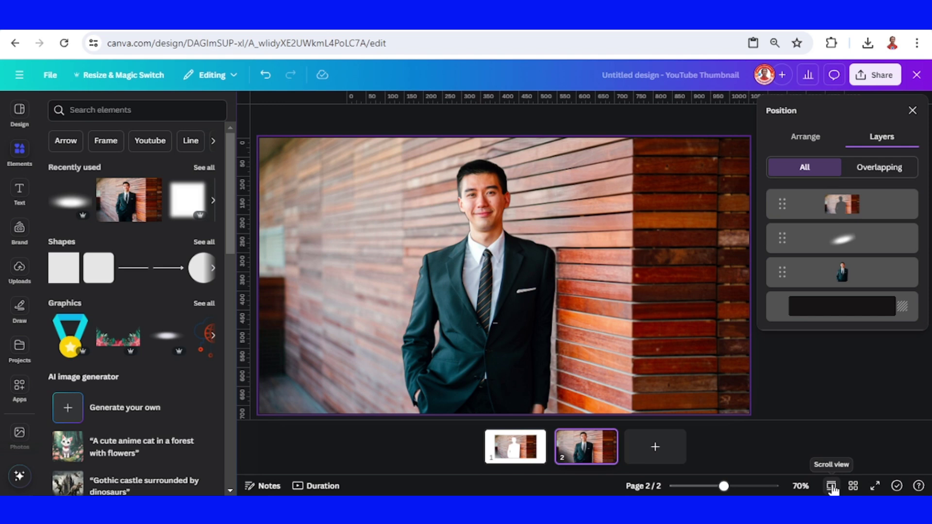
click(320, 486)
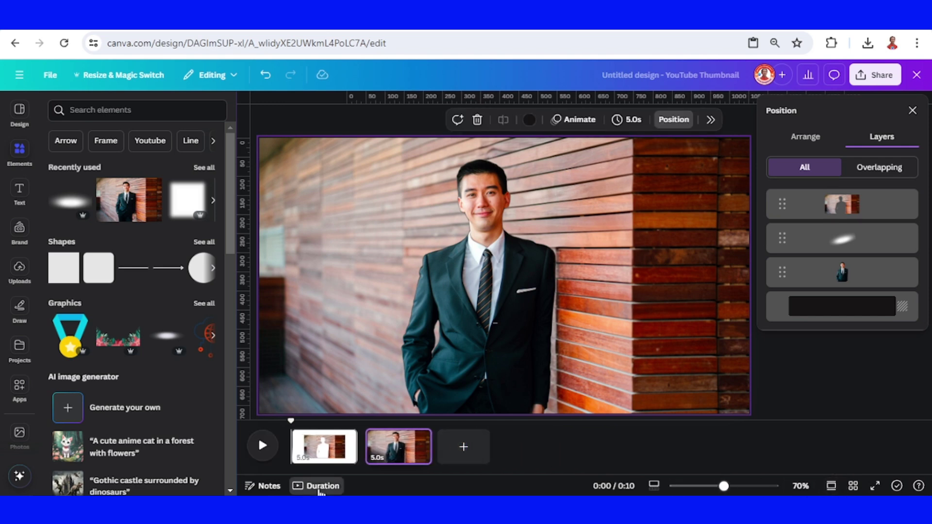
click(377, 458)
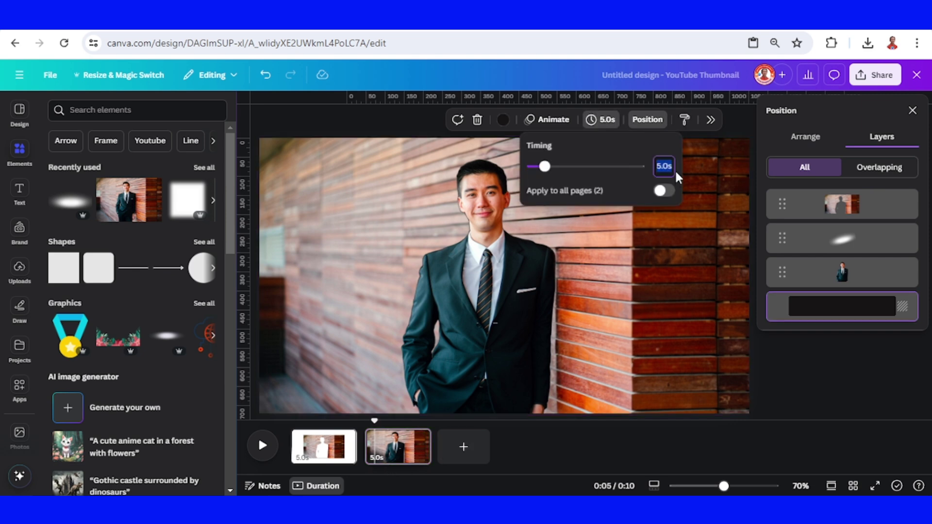
text(2)
click(663, 192)
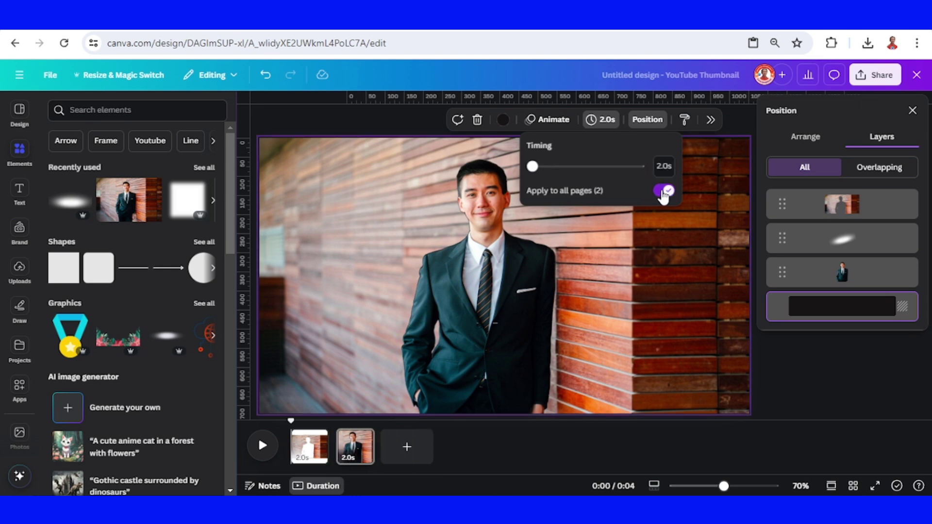
right_click(362, 455)
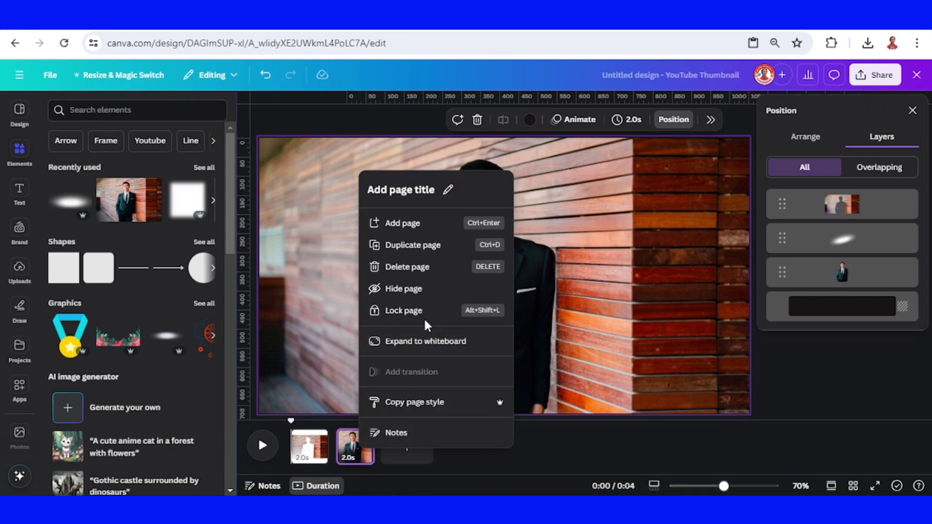
Step: Duplicate page 2, drag the blur glow layer down onto the man's lower torso, and delete page 1
click(416, 245)
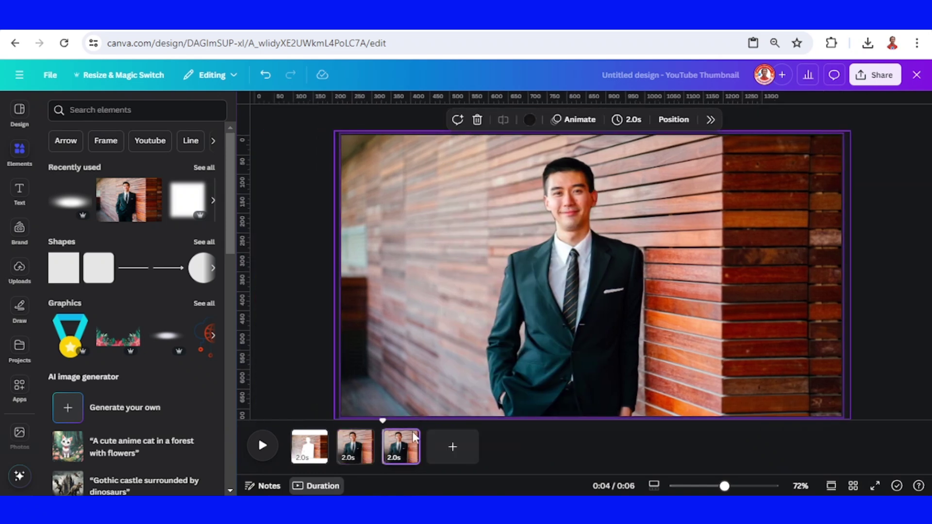
click(674, 120)
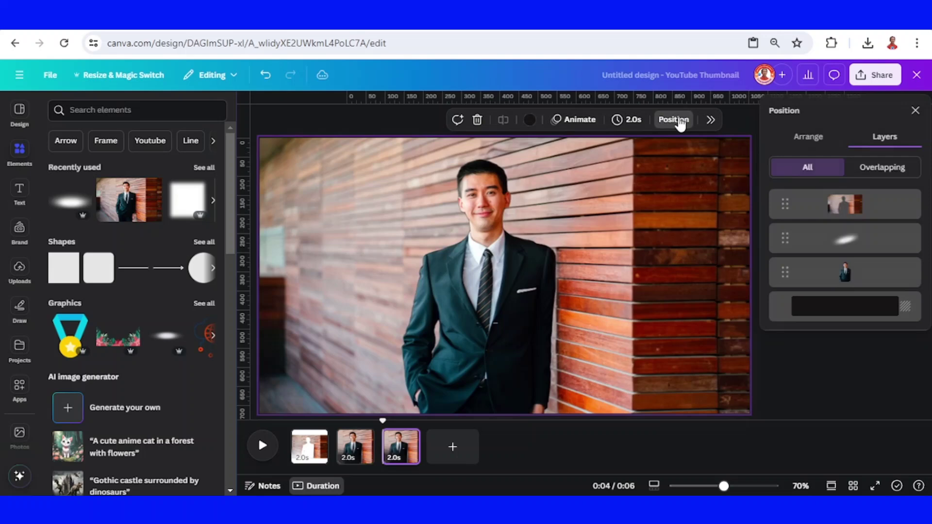
click(853, 248)
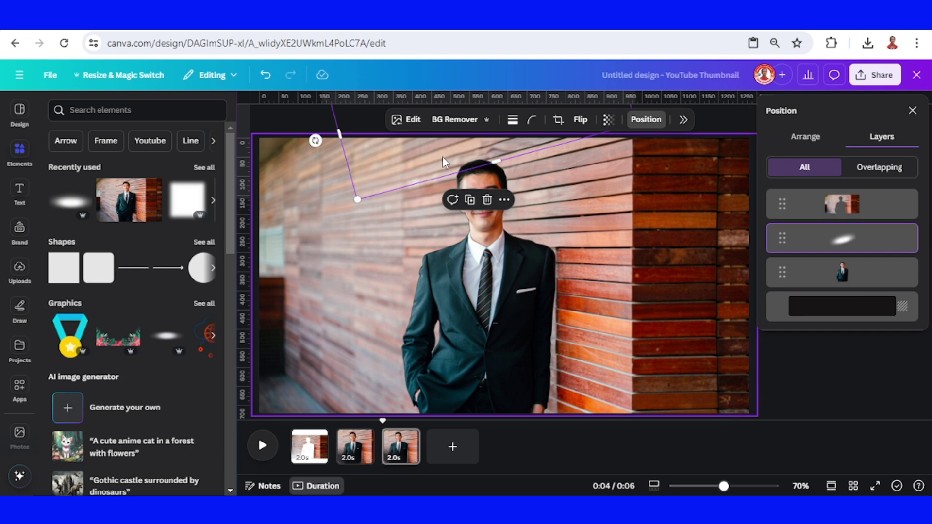
drag(442, 156, 572, 389)
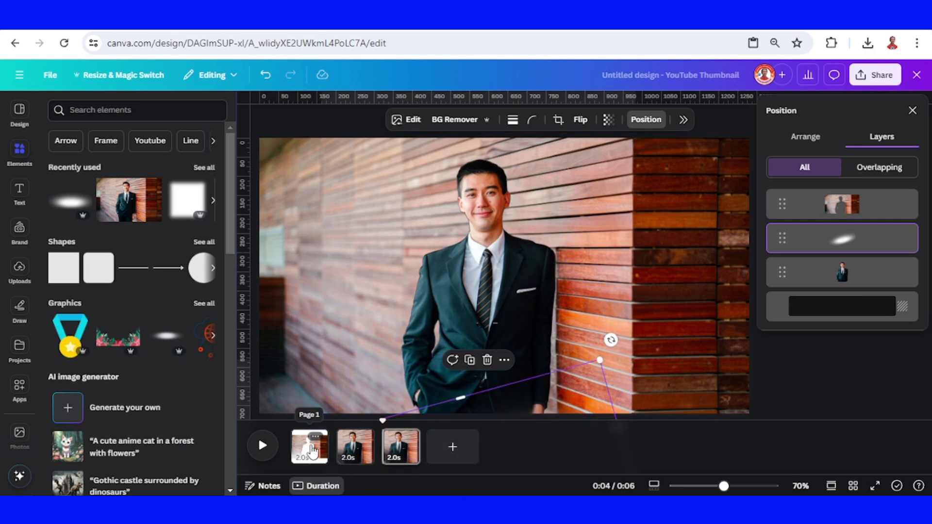
click(315, 437)
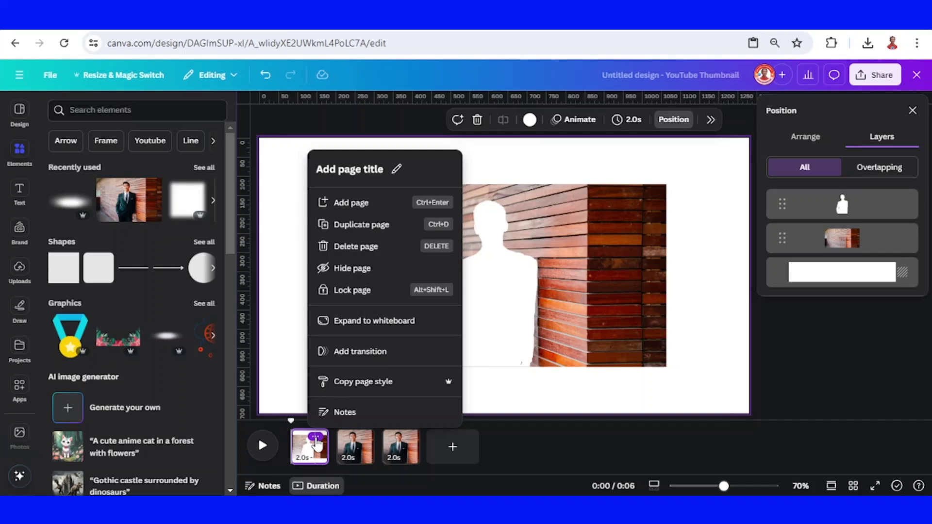
click(378, 258)
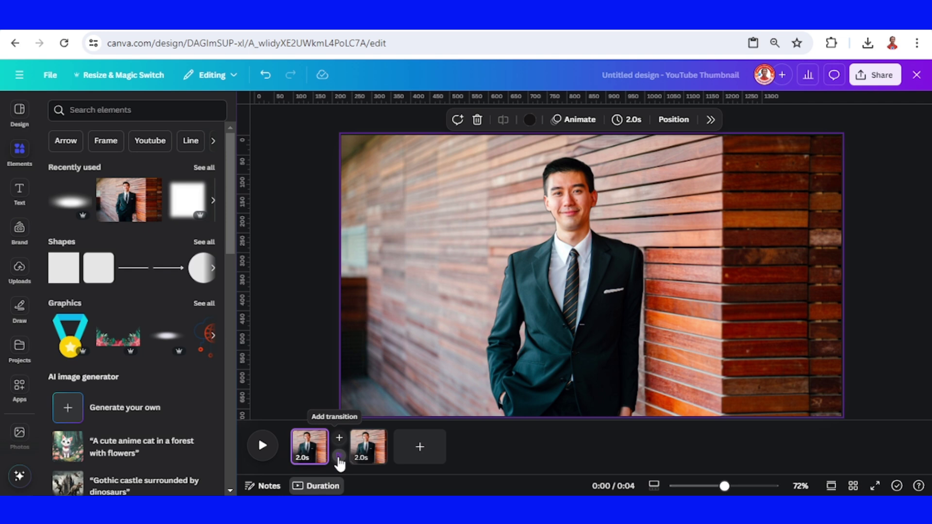
Step: Link the two pages with a 1-second Match & Move transition, then replay the preview from the start
click(338, 456)
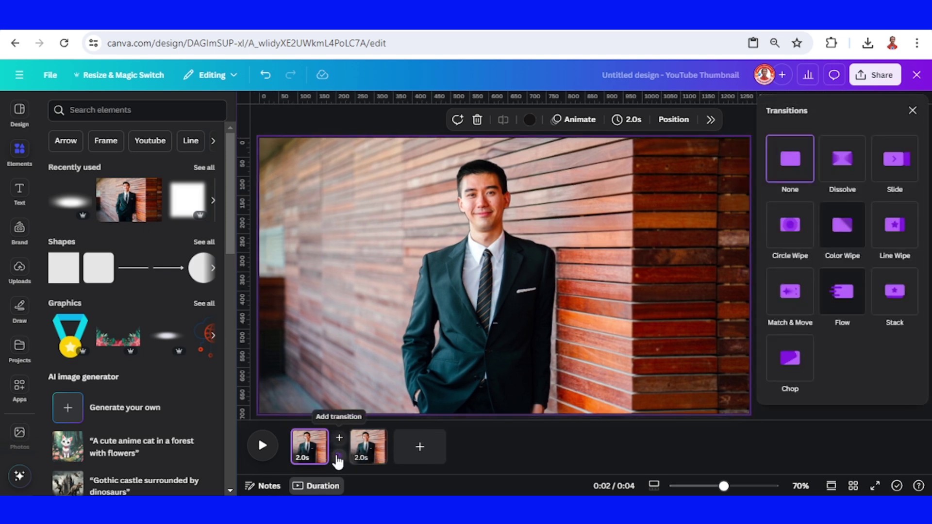
click(790, 292)
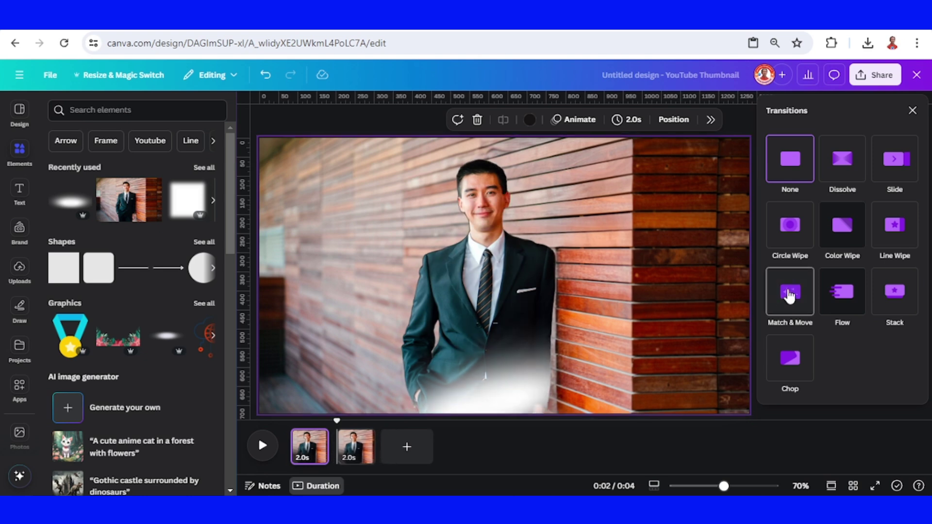
click(789, 292)
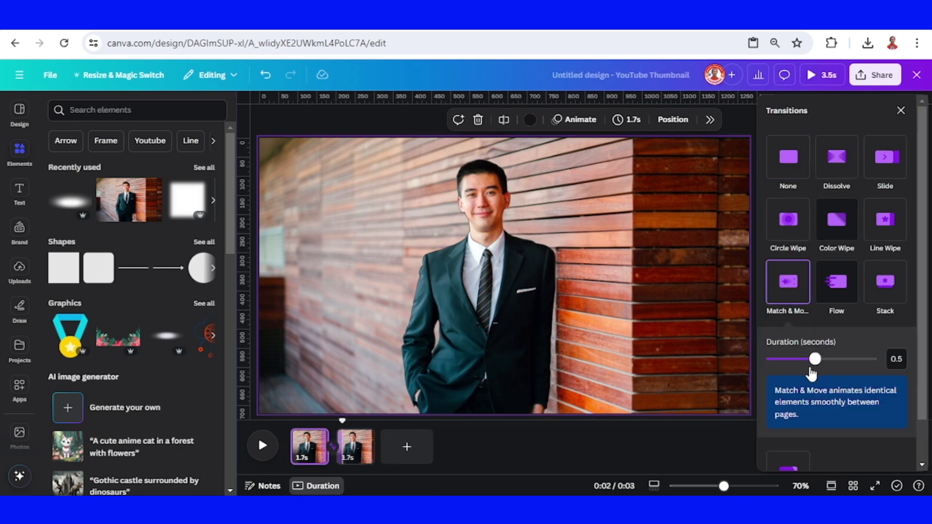
drag(817, 359, 898, 359)
click(291, 416)
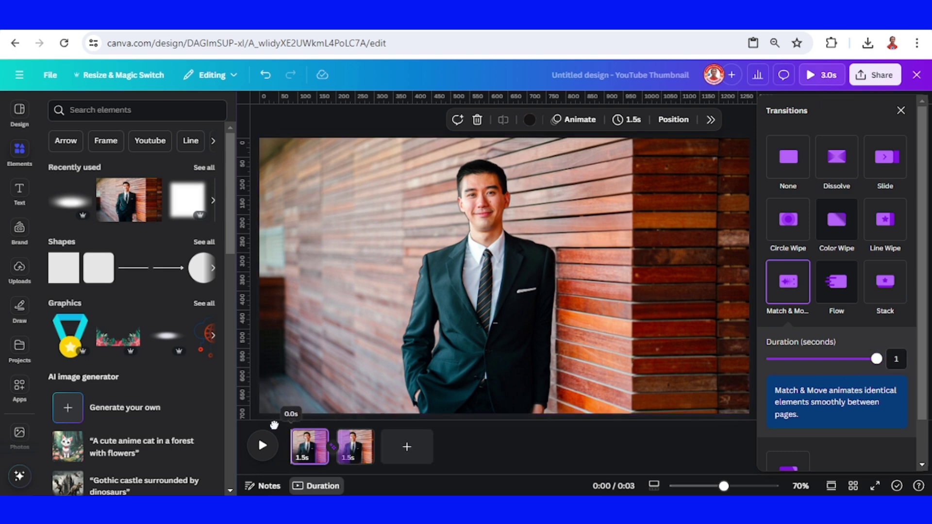
click(264, 447)
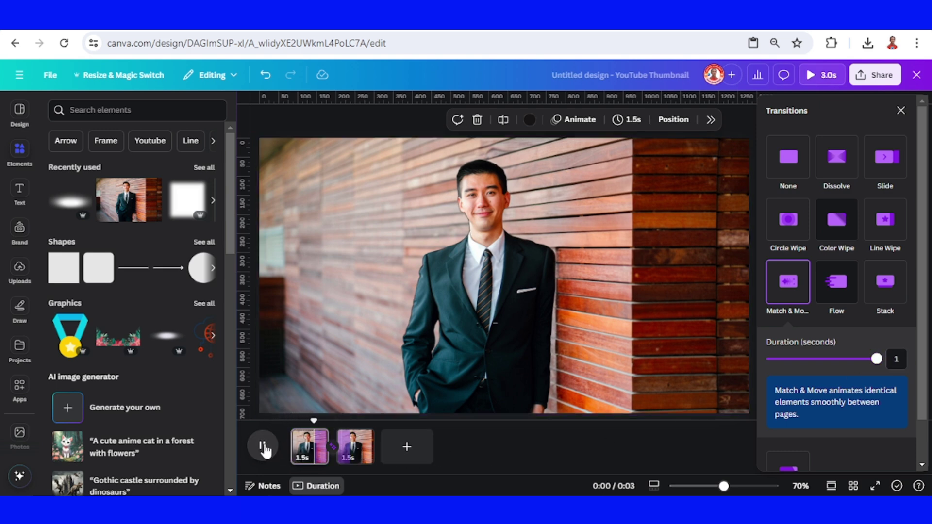